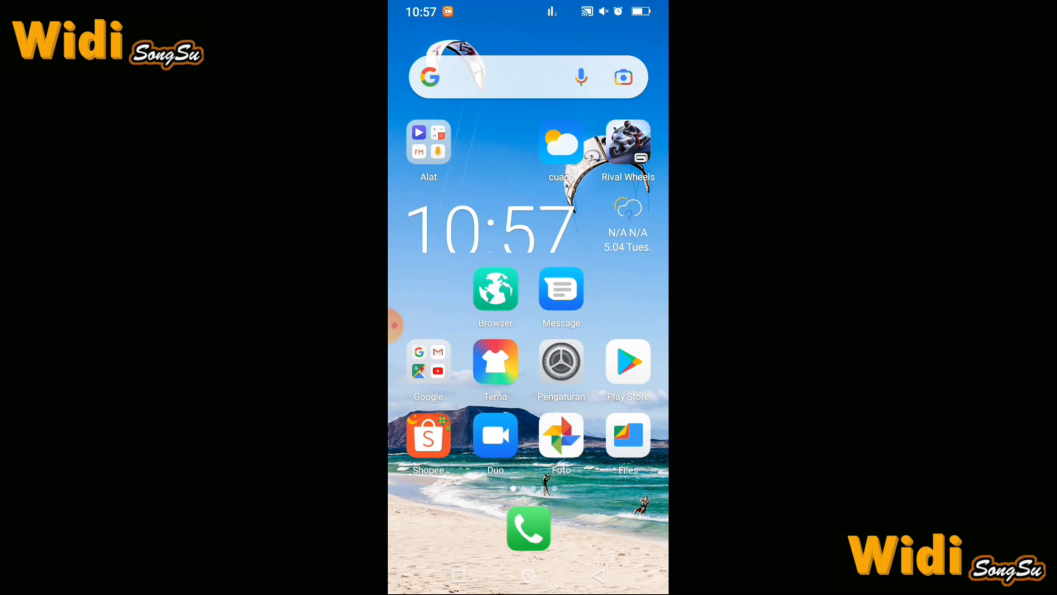
Step: Open Chrome from the second home page and go back to the Google results for 'convert'
drag(605, 330, 441, 330)
click(628, 435)
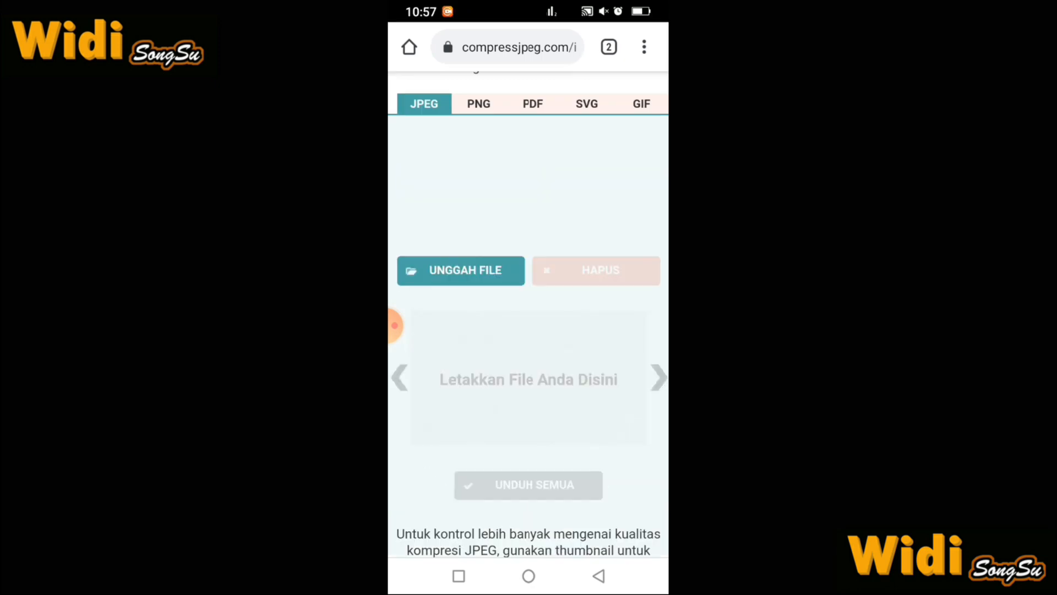
click(598, 575)
click(598, 576)
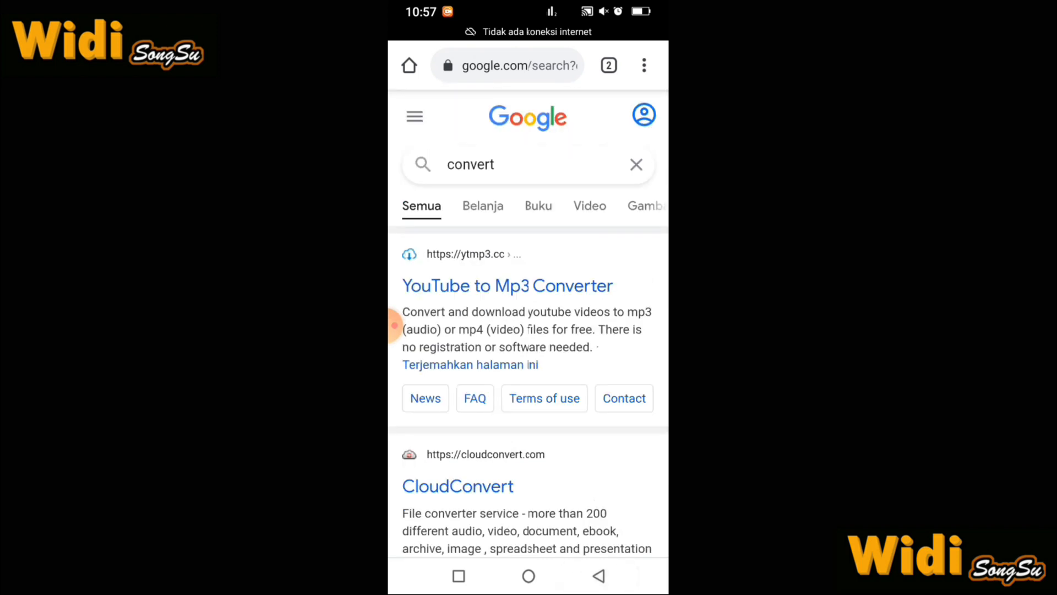
Step: Replace the old query with 'convert file jpg', run the search, and skim the results
click(636, 164)
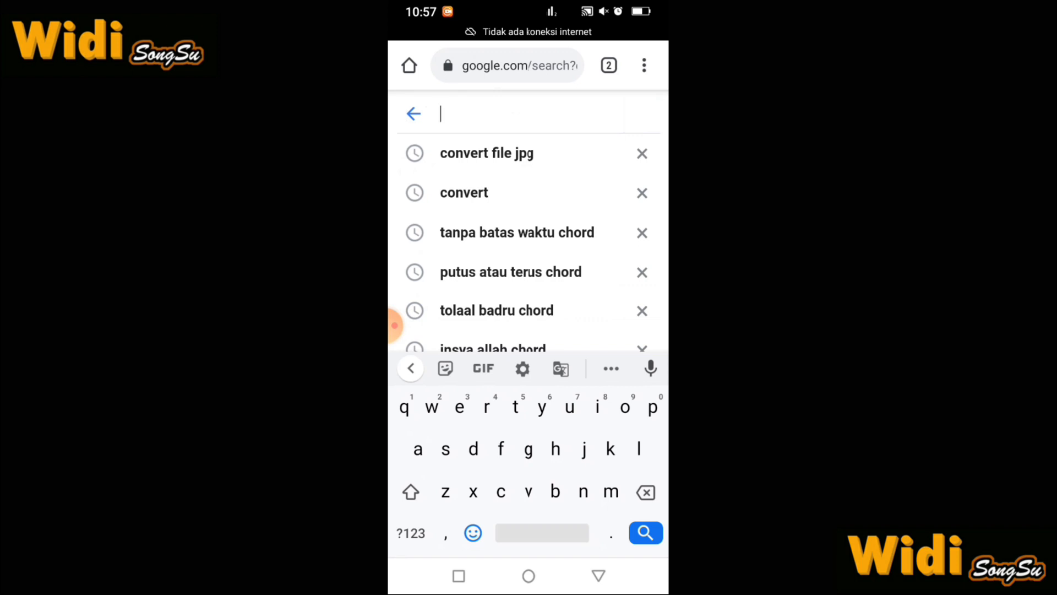
text(co)
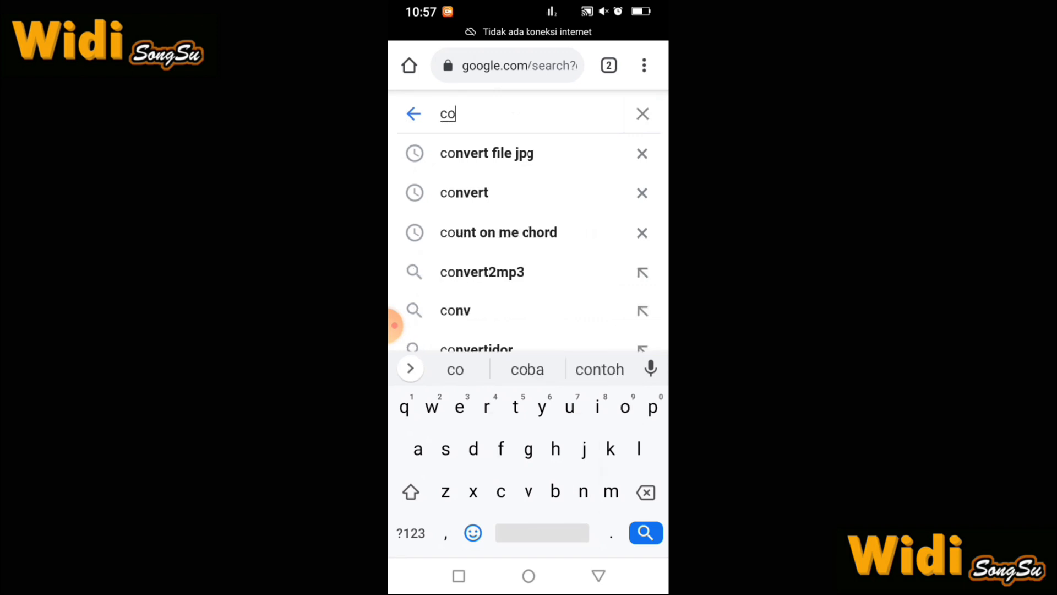
text(nvert )
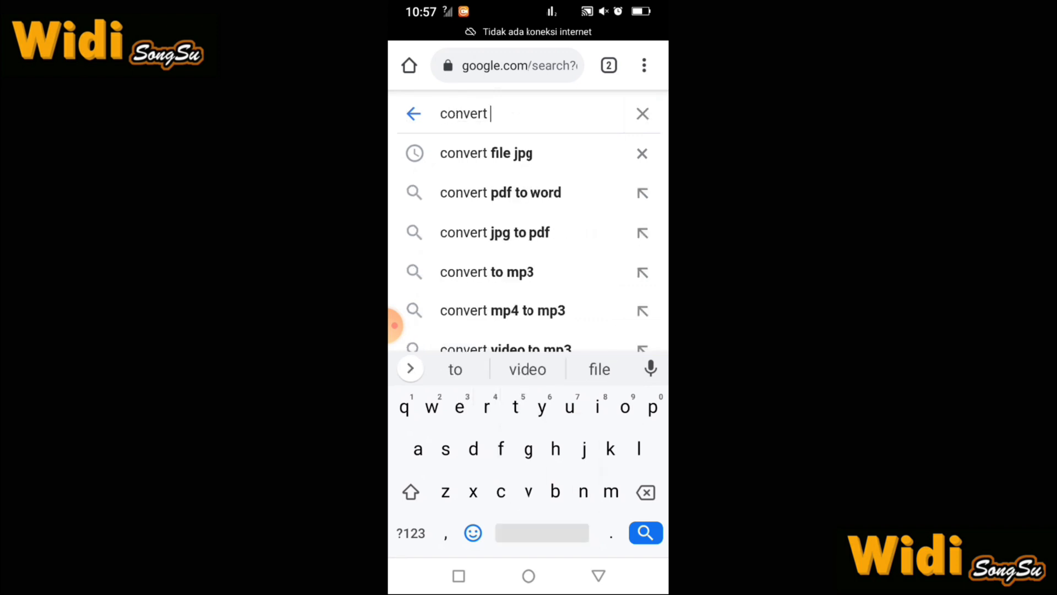
text(fil)
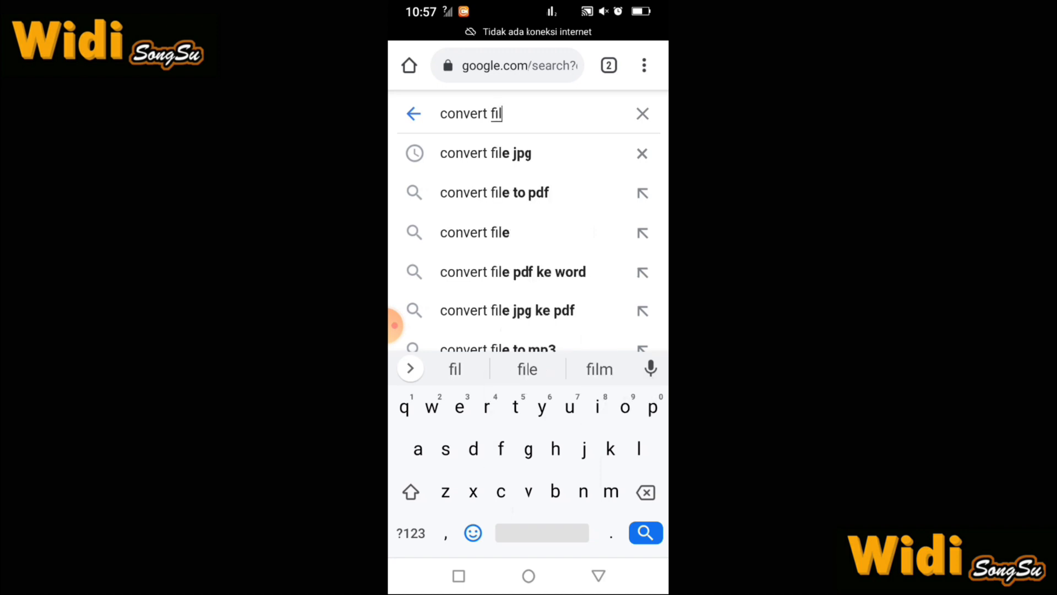
text(e jpg)
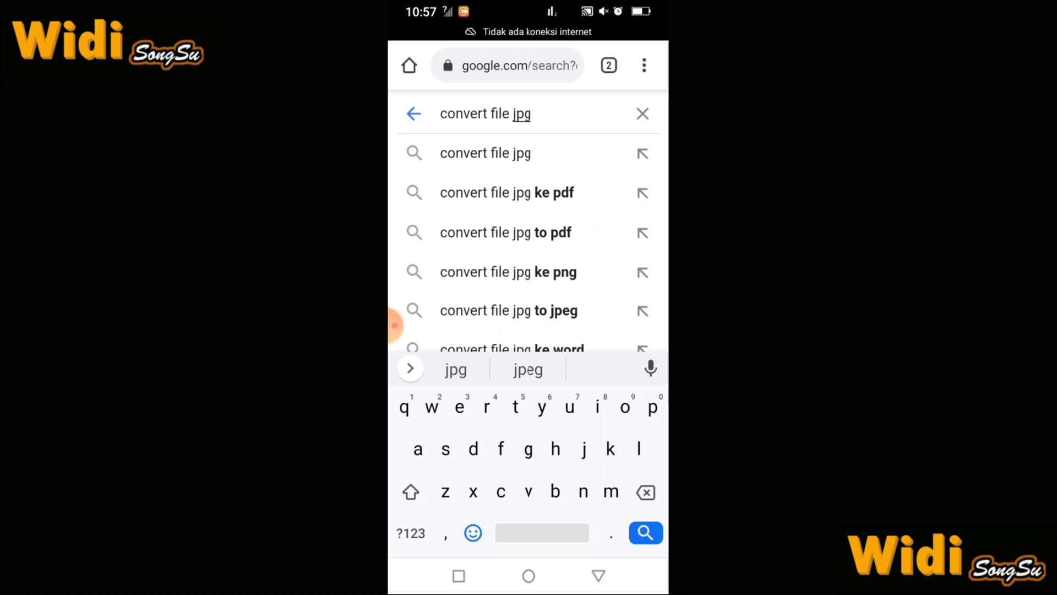
click(645, 532)
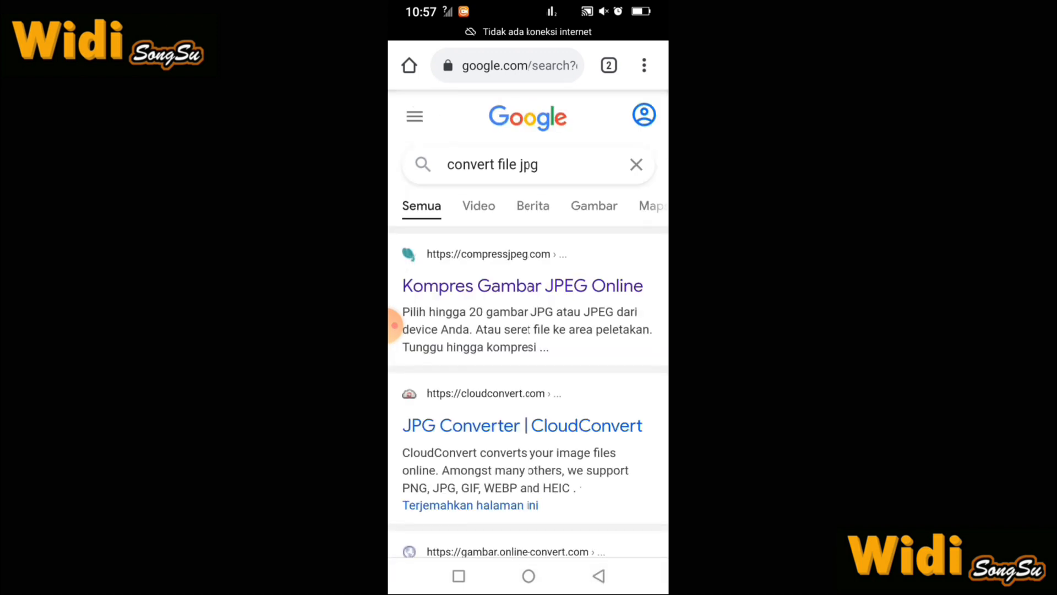
scroll(395, 325, down, 5)
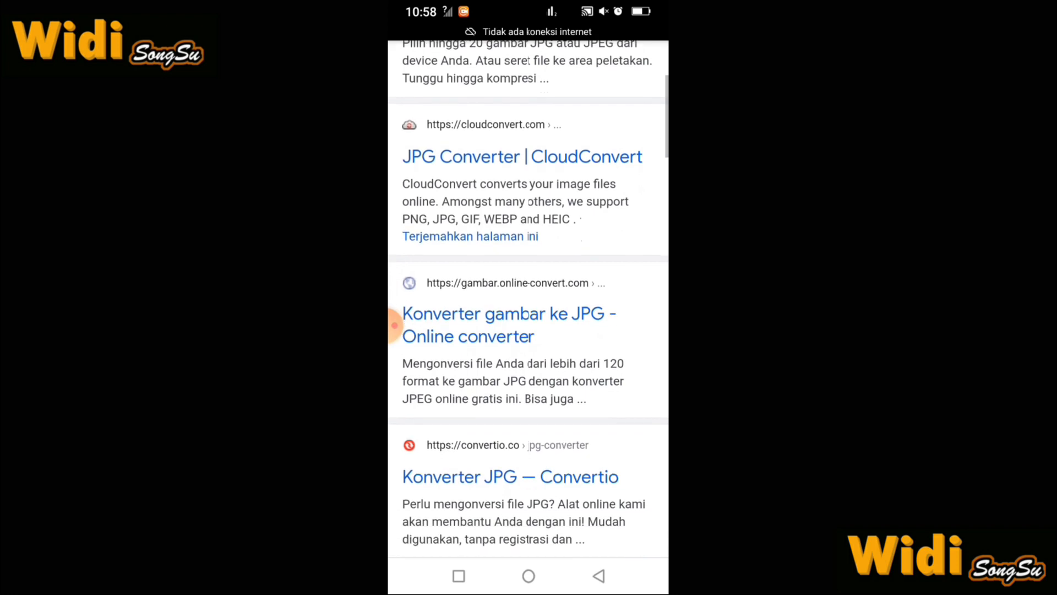
scroll(394, 325, up, 3)
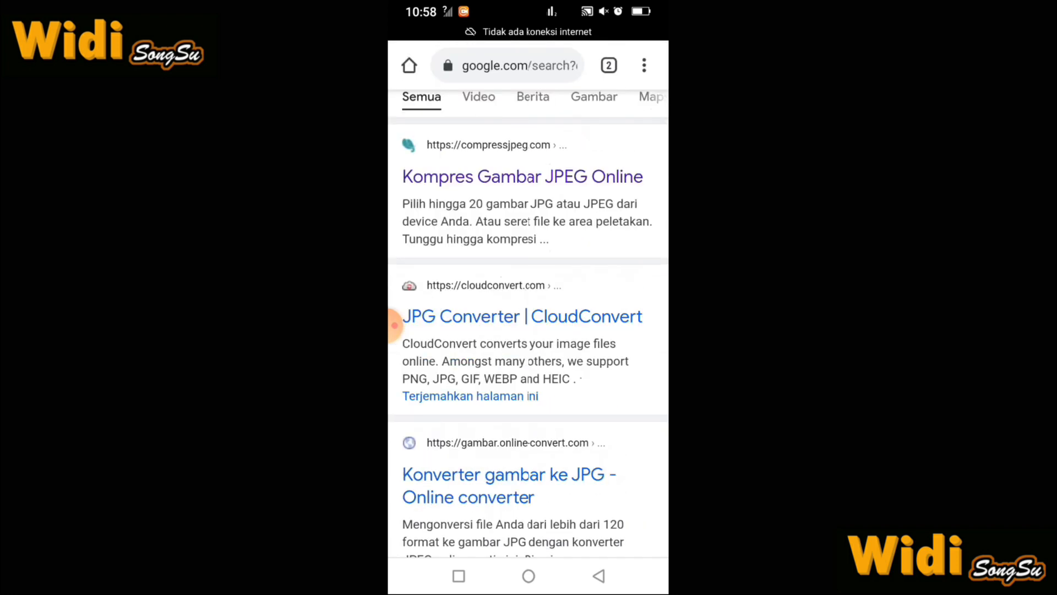
Step: Open compressjpeg.com and browse the upload picker to the Gambar 'a 1. conto…' folder
click(522, 176)
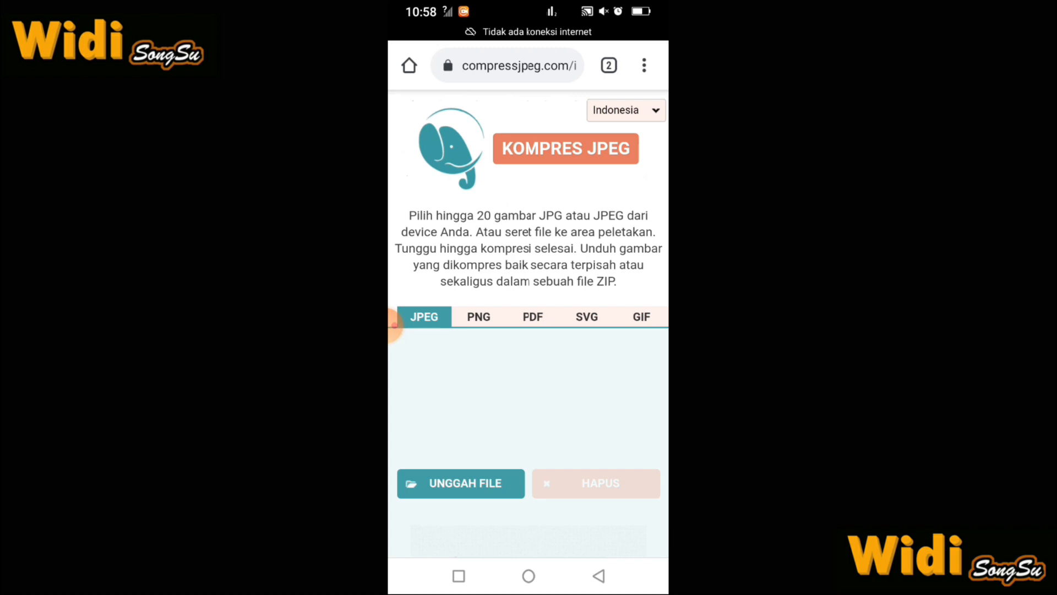
click(461, 483)
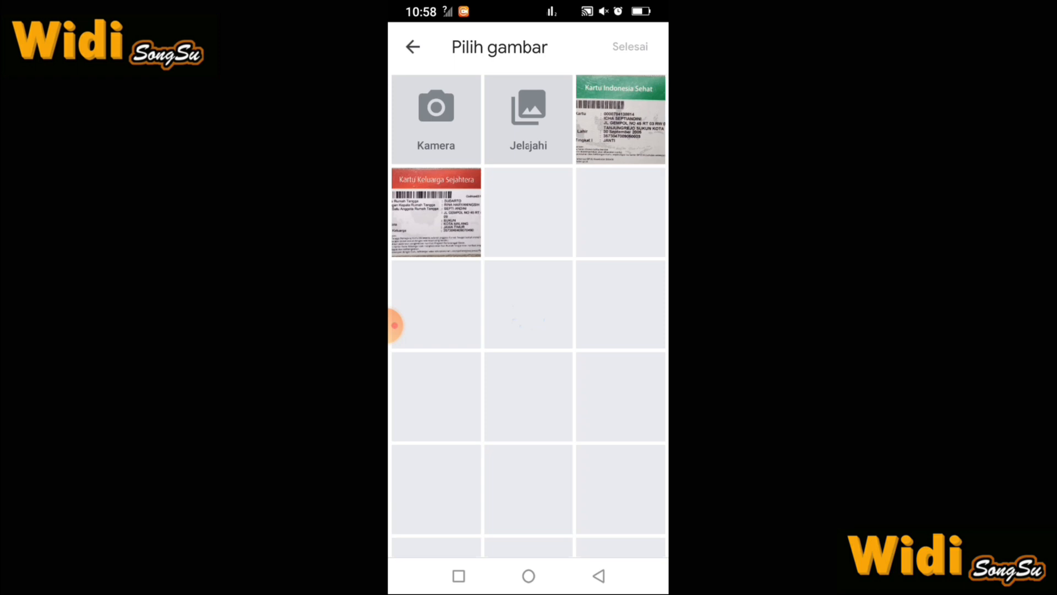
click(528, 119)
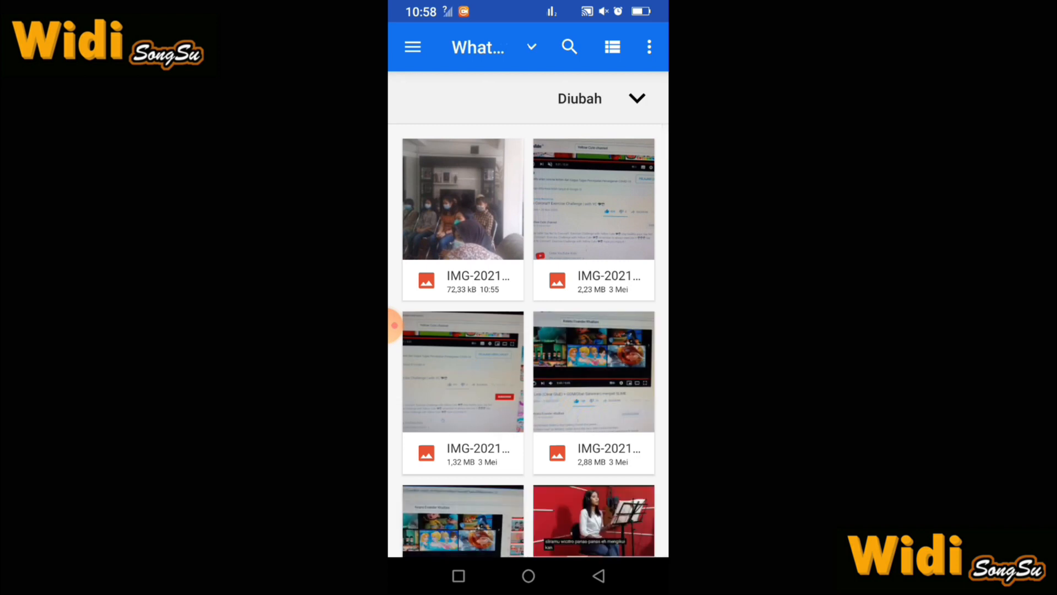
click(413, 46)
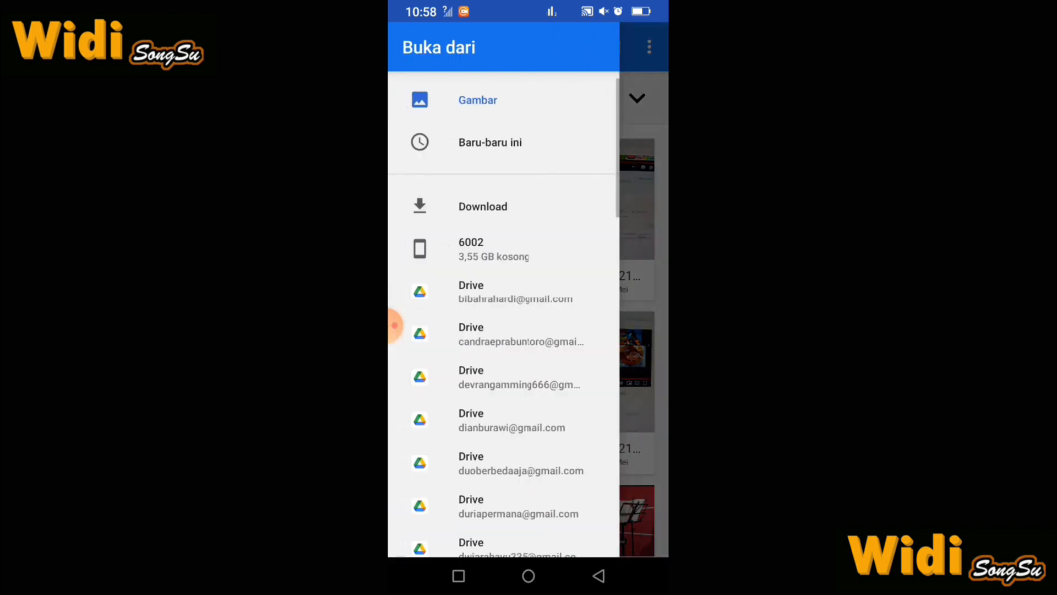
click(477, 101)
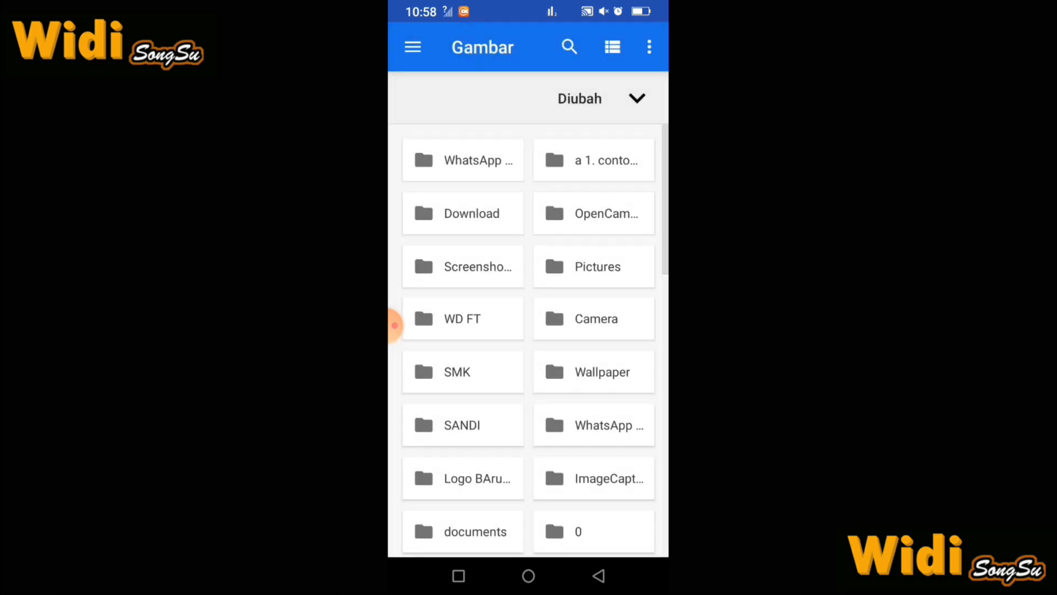
click(594, 160)
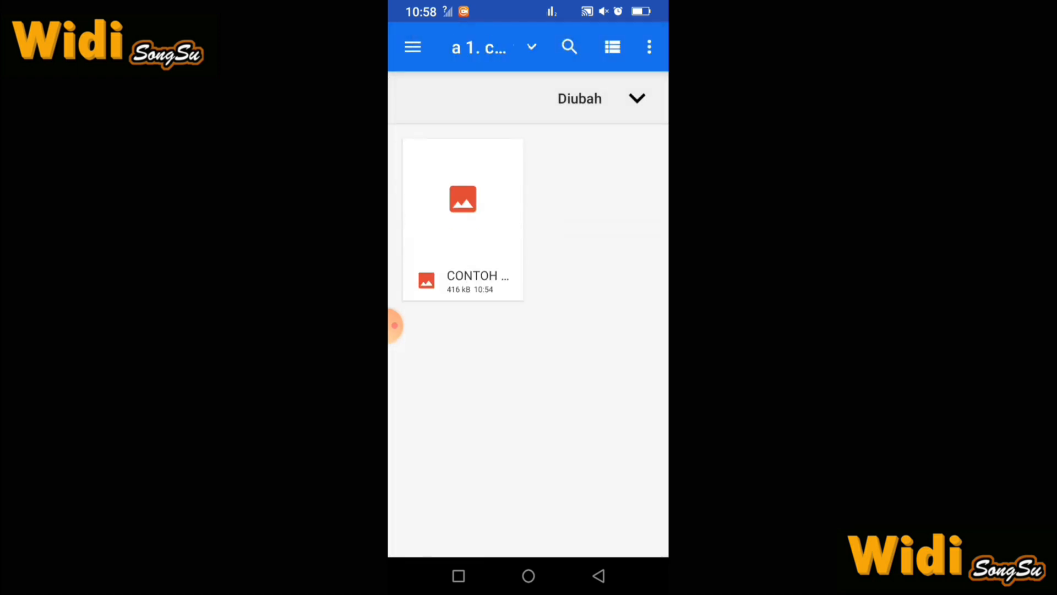
Step: Compress CONTOH KKS1.jpg, download it as CONTOH KKS1-min.jpg, and return to the first home page
click(462, 210)
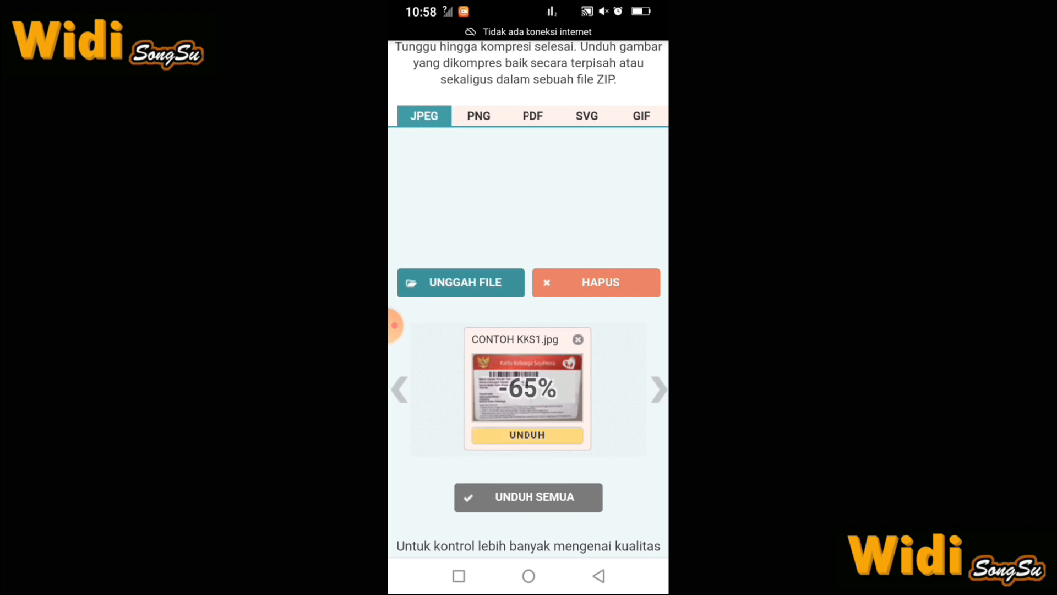
click(527, 434)
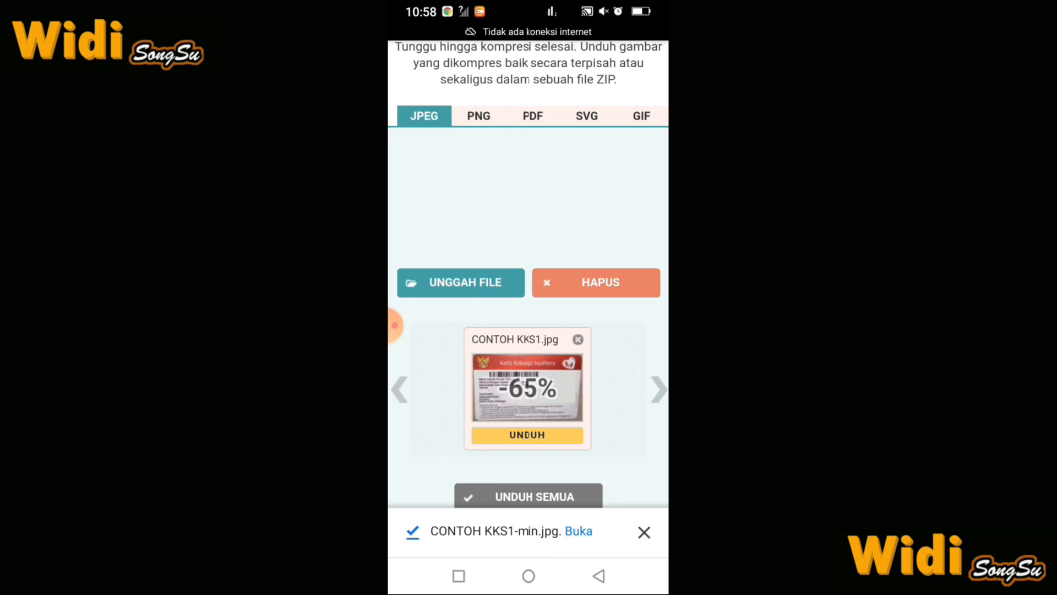
click(644, 532)
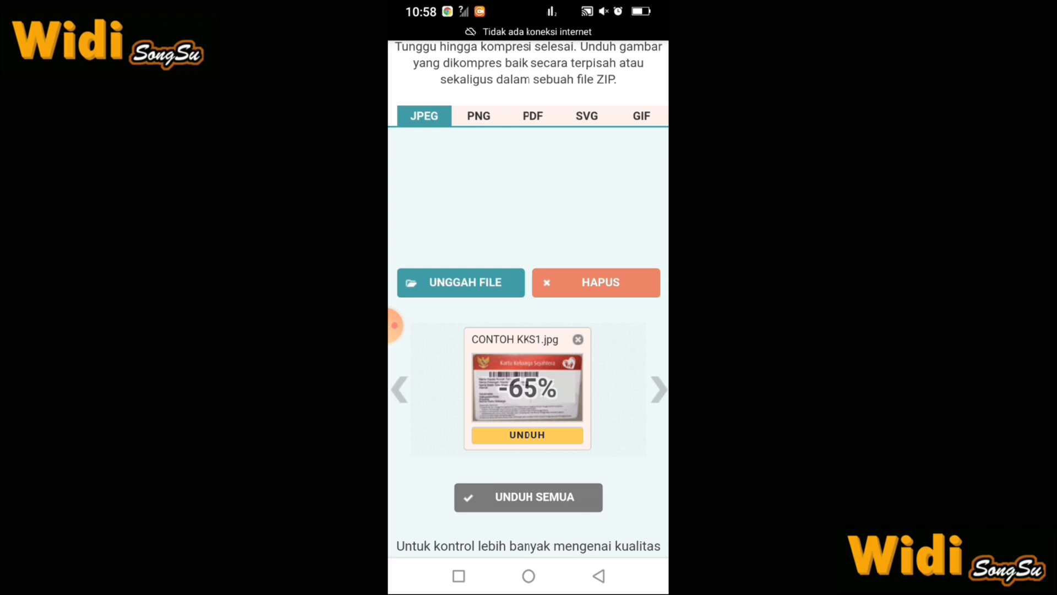
click(528, 575)
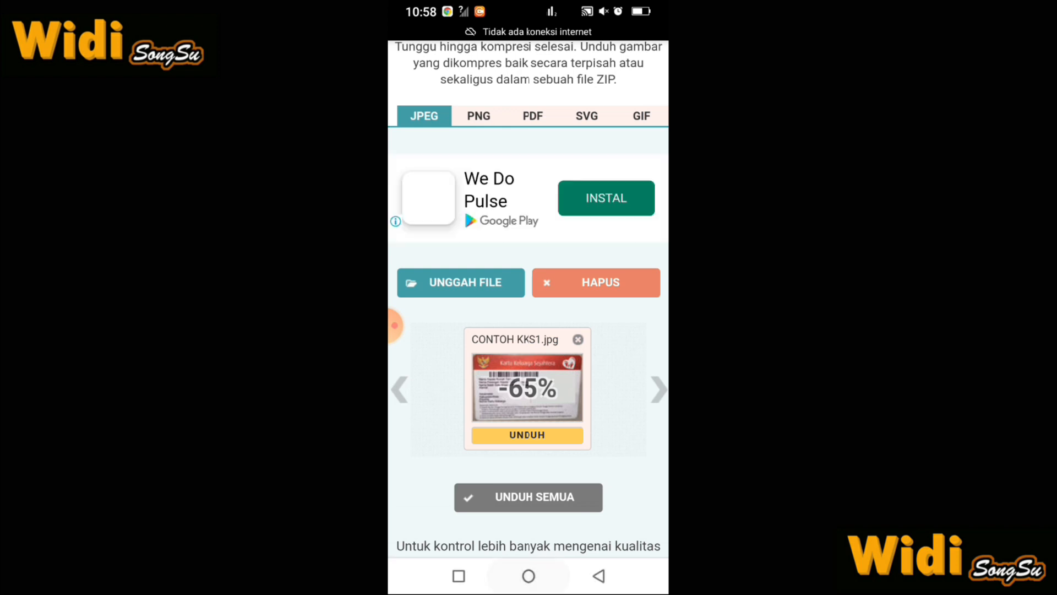
drag(440, 276, 616, 275)
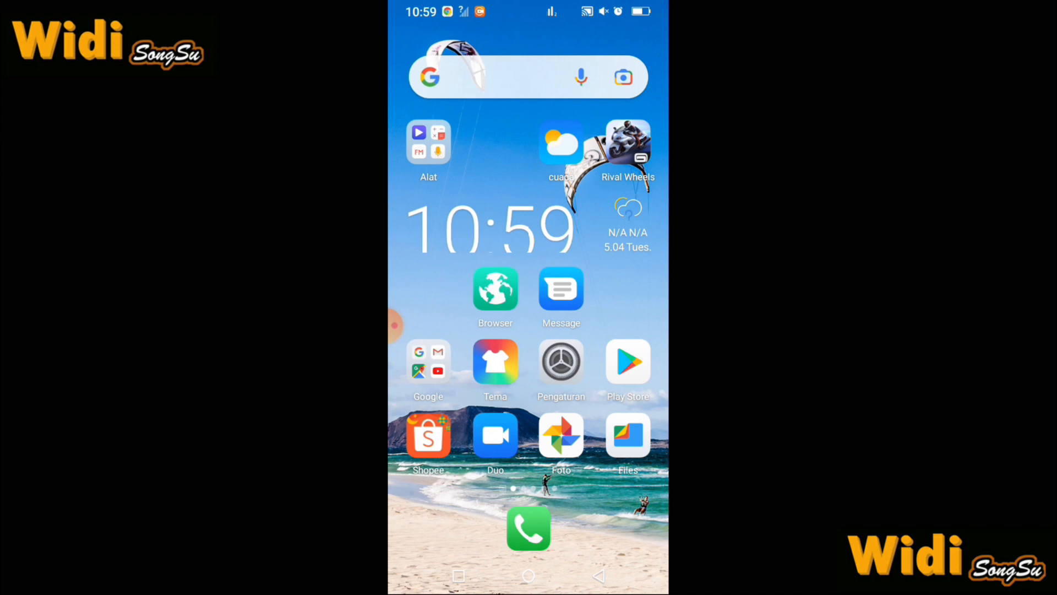
Step: In Files by Google, open the downloaded Kartu Keluarga Sejahtera photo and view its file info
click(628, 435)
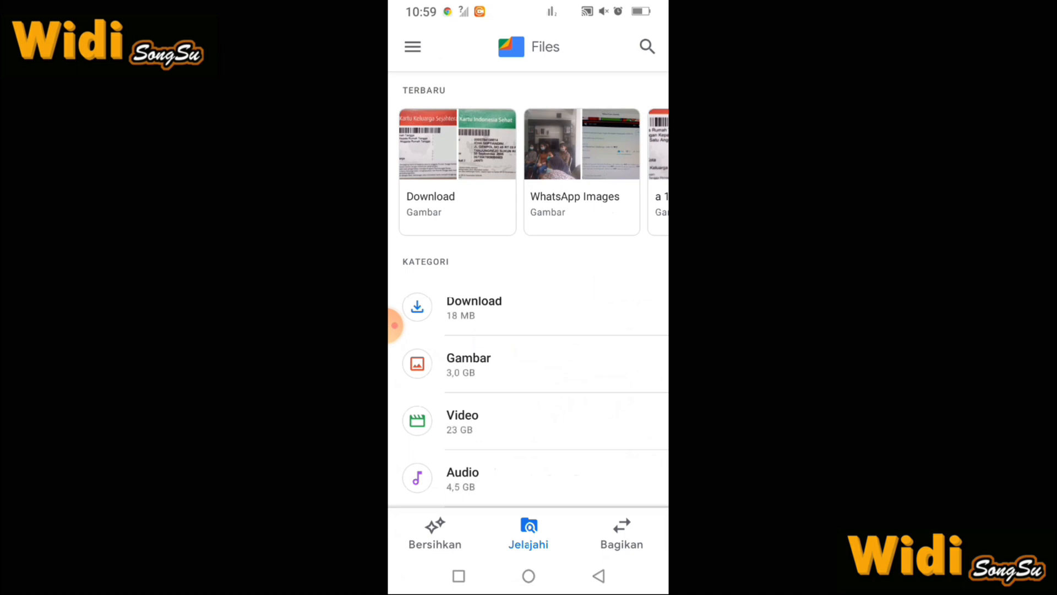
click(456, 171)
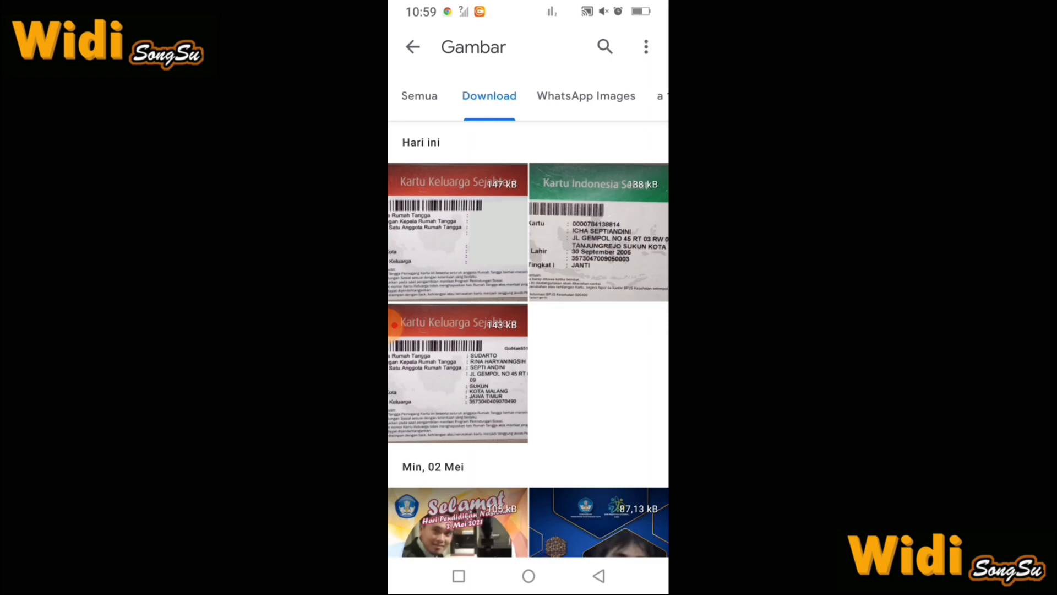
click(457, 232)
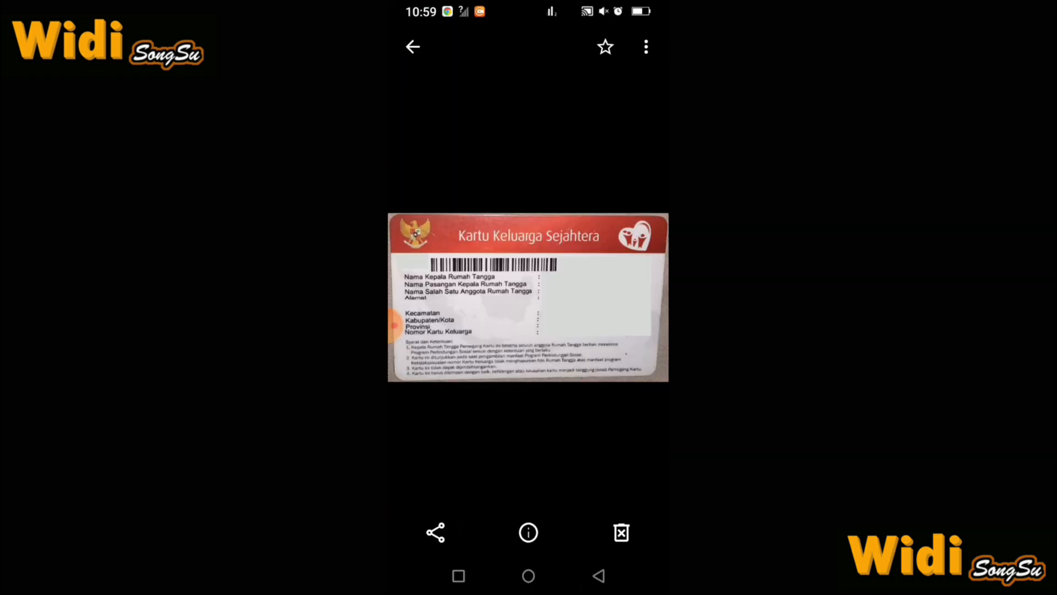
click(646, 47)
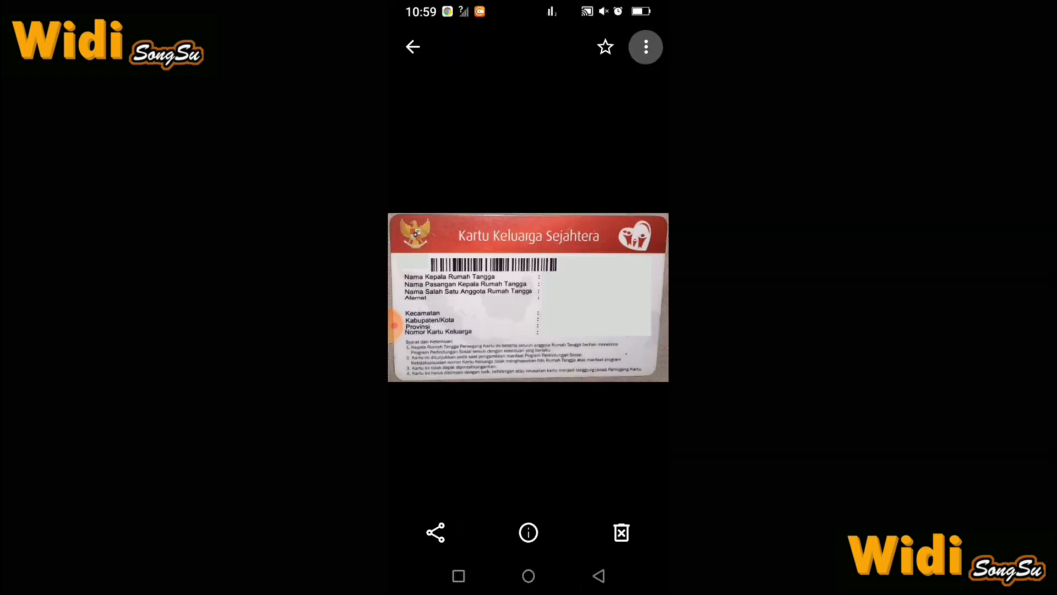
click(585, 93)
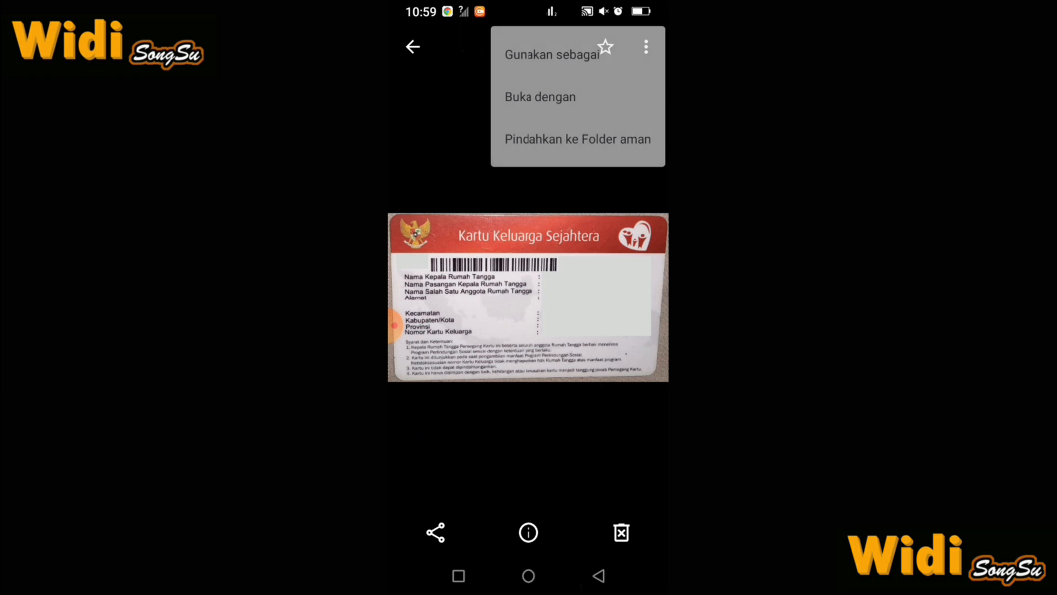
click(528, 532)
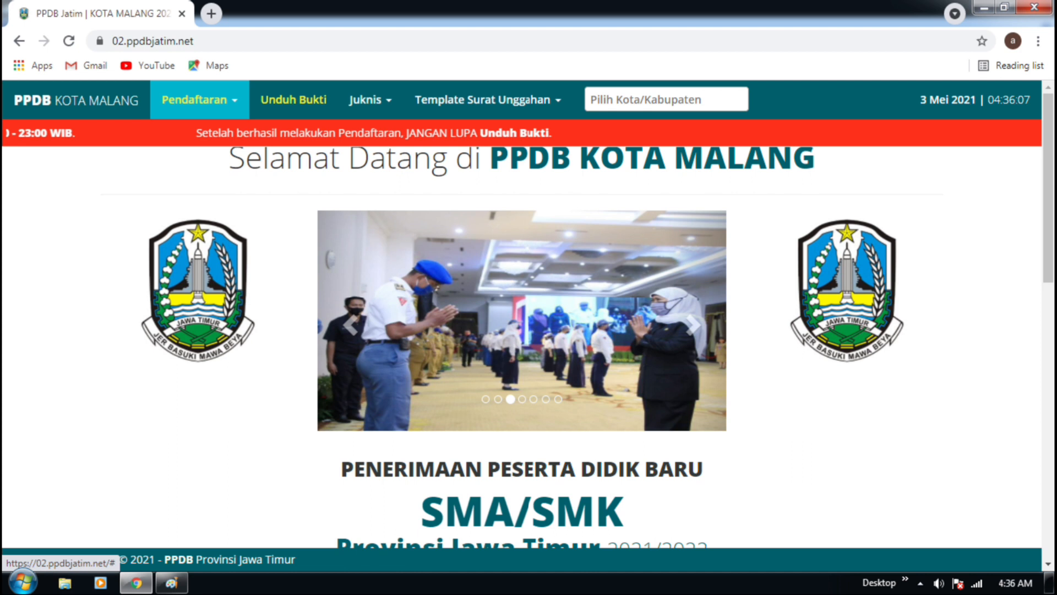
Step: Open the Pendaftaran dropdown to list the Afirmasi, Perpindahan Tugas and Prestasi Hasil Lomba paths
click(198, 99)
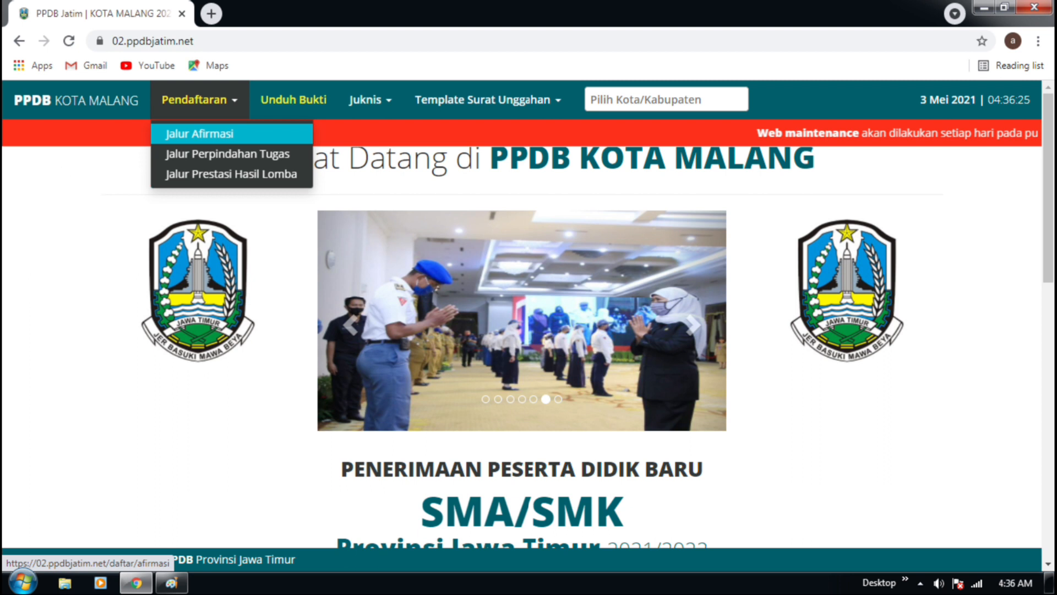
Step: Open the Jalur Afirmasi login form and expand the Jalur Pendaftaran choices
click(199, 134)
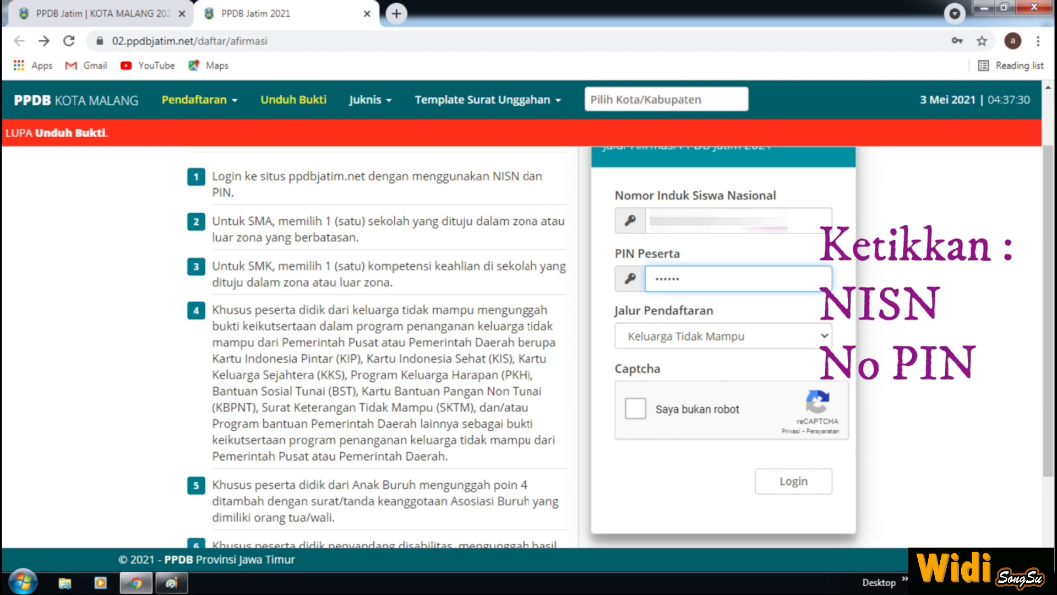
click(723, 336)
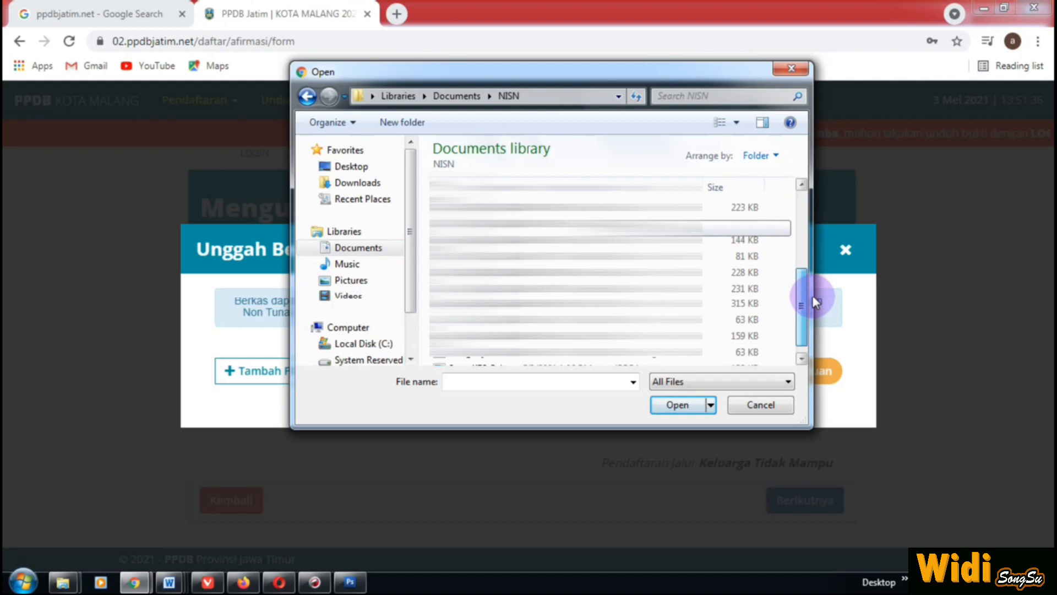
Step: Select the proof document file in the Open dialog for upload
click(677, 405)
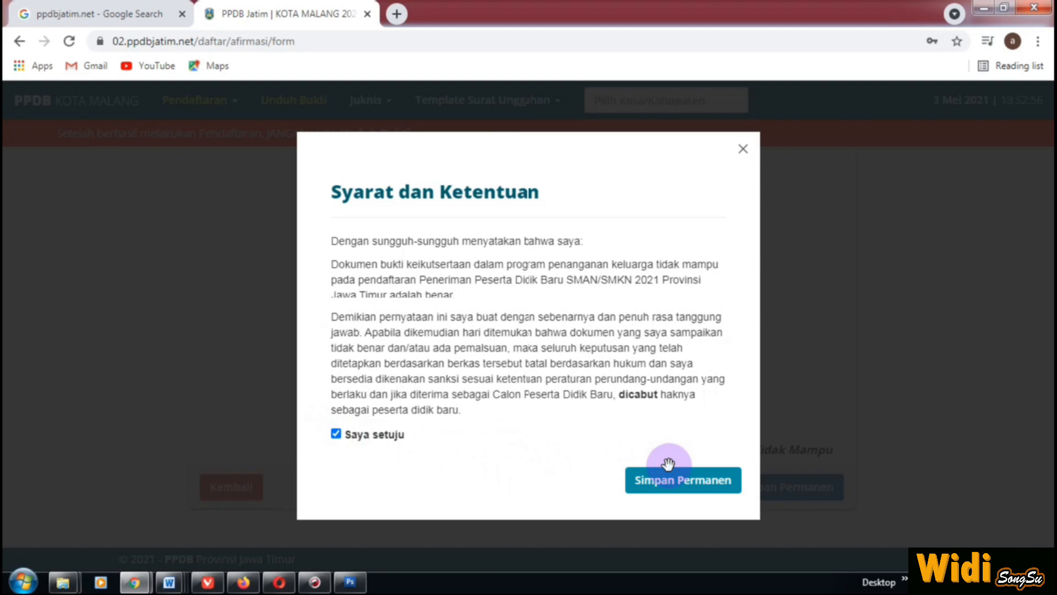
Step: Choose Simpan Permanen and confirm it in the Perhatian dialog
click(668, 464)
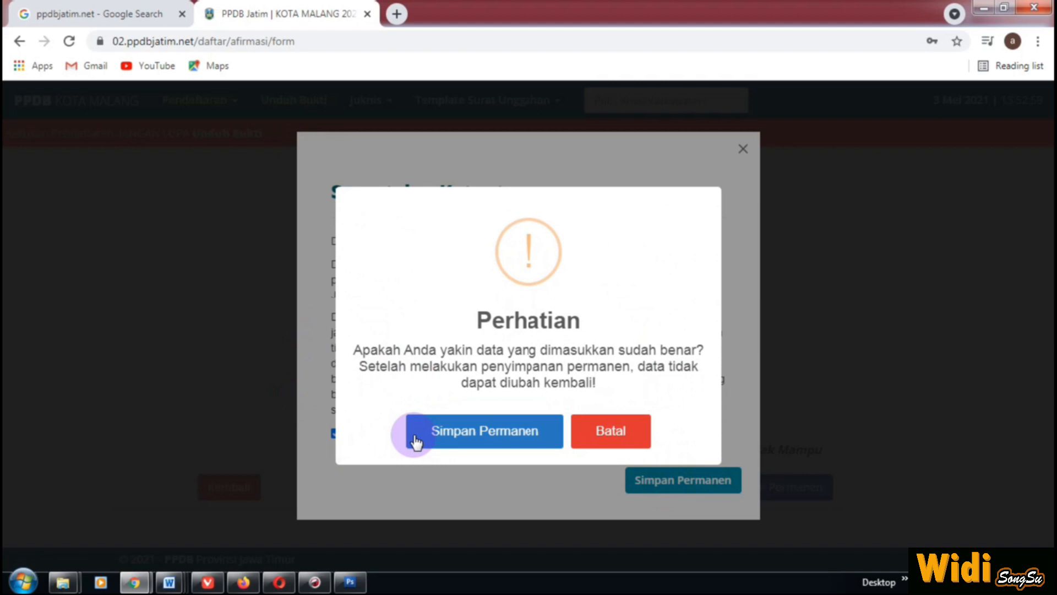
click(415, 437)
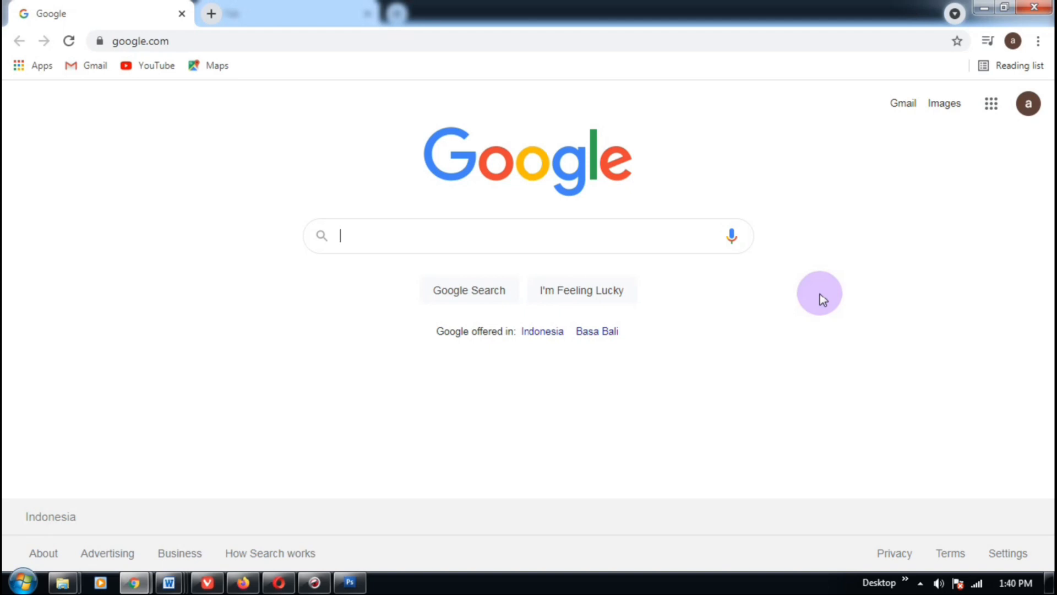
Step: Search Google for ppdbjatim.net and open the PPDB Jatim 2021 result in a new tab
text(ppd)
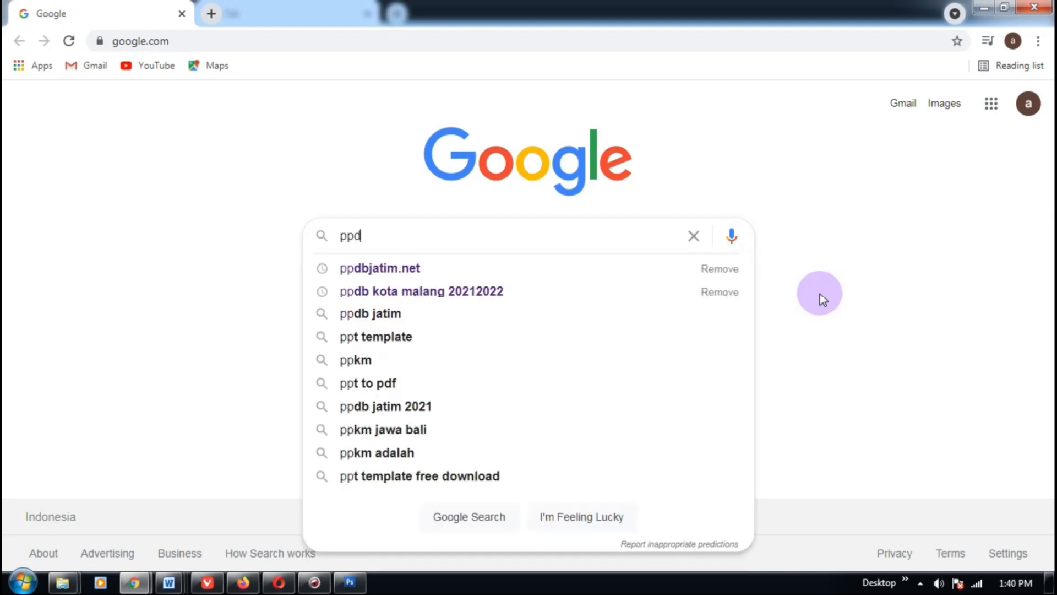
text(bjatim)
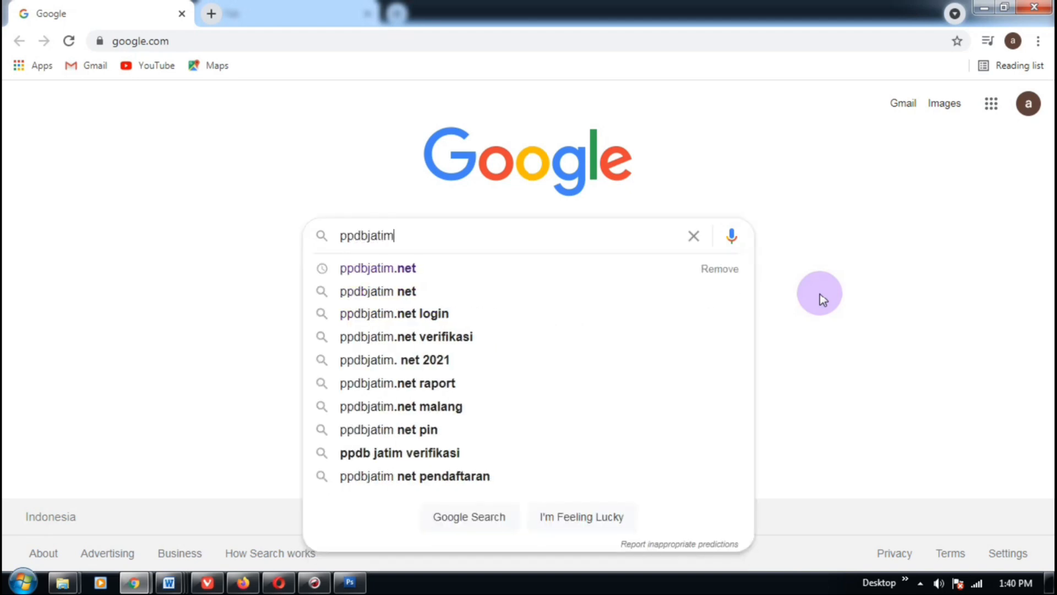
click(348, 269)
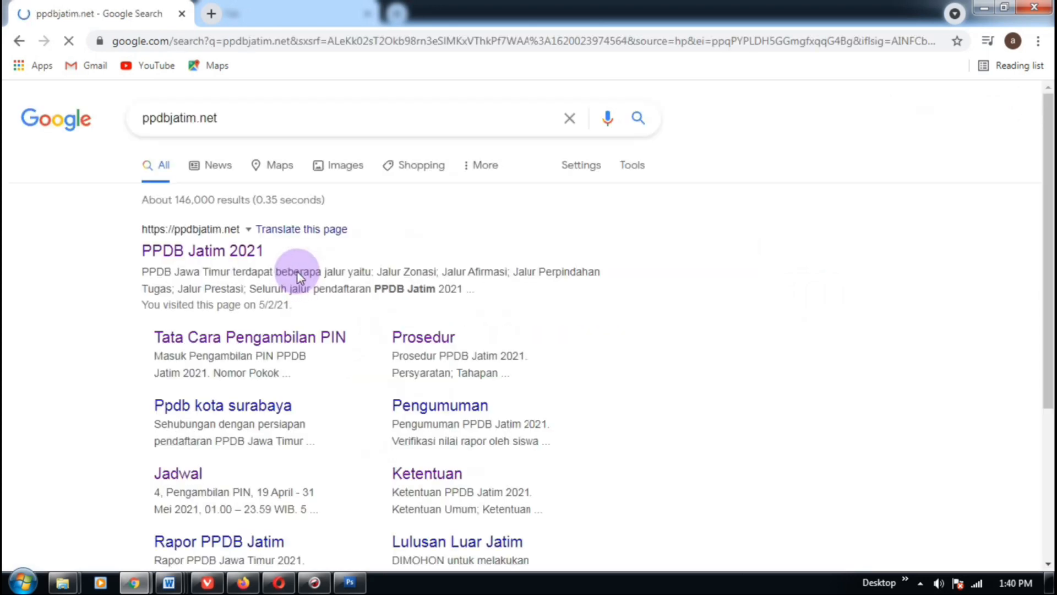
right_click(223, 261)
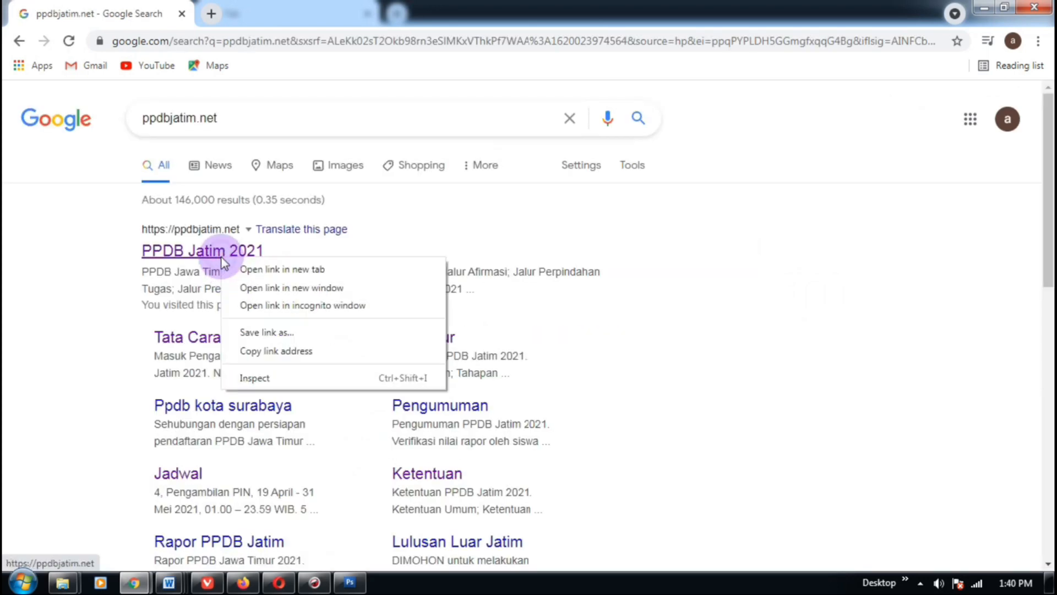
click(256, 270)
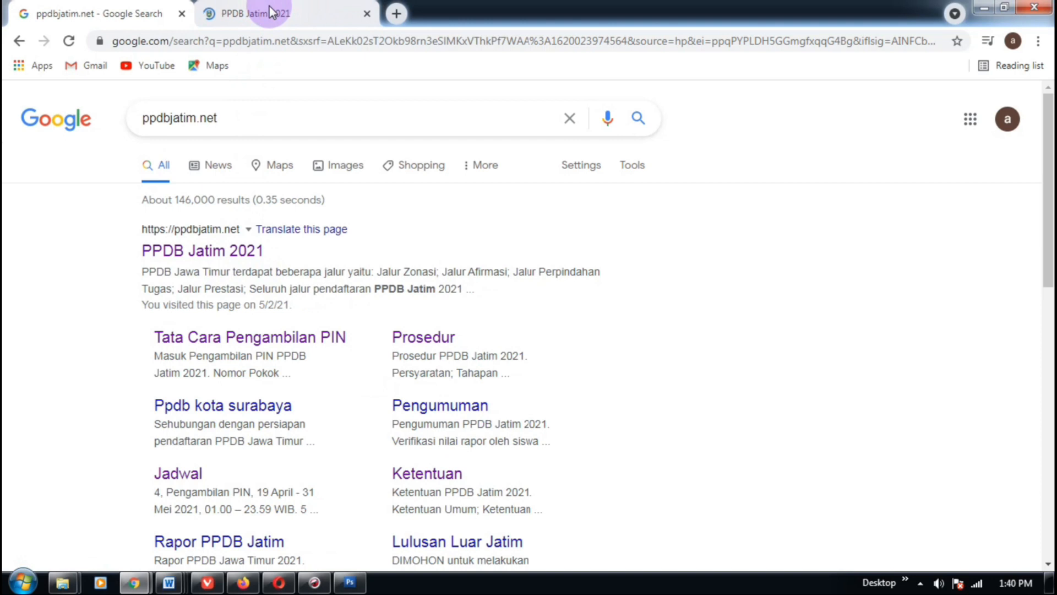
click(270, 12)
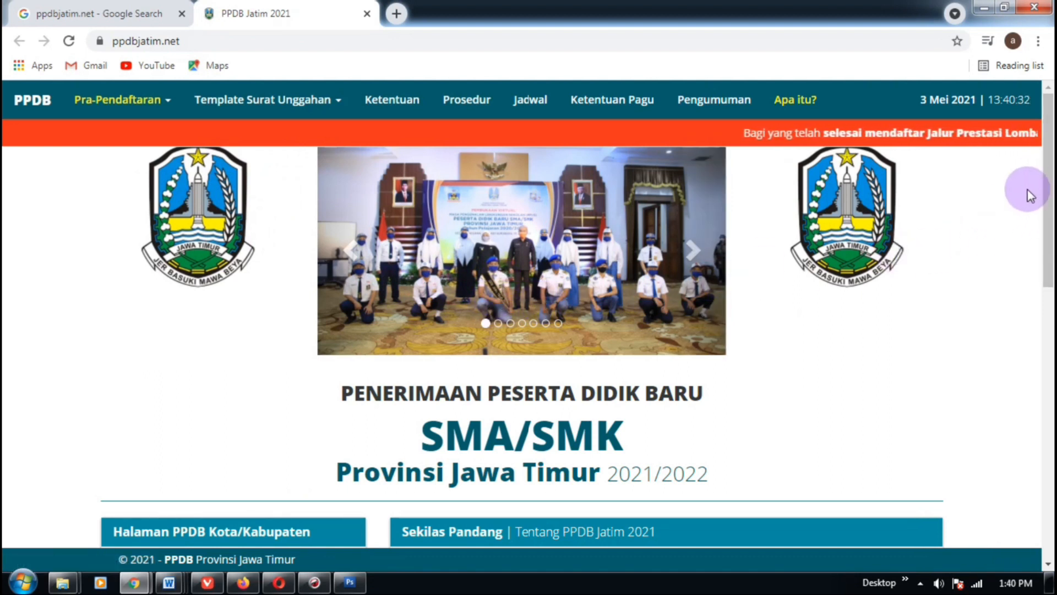
Step: Check the site's full https address and its pre-registration options
drag(1049, 177, 1051, 316)
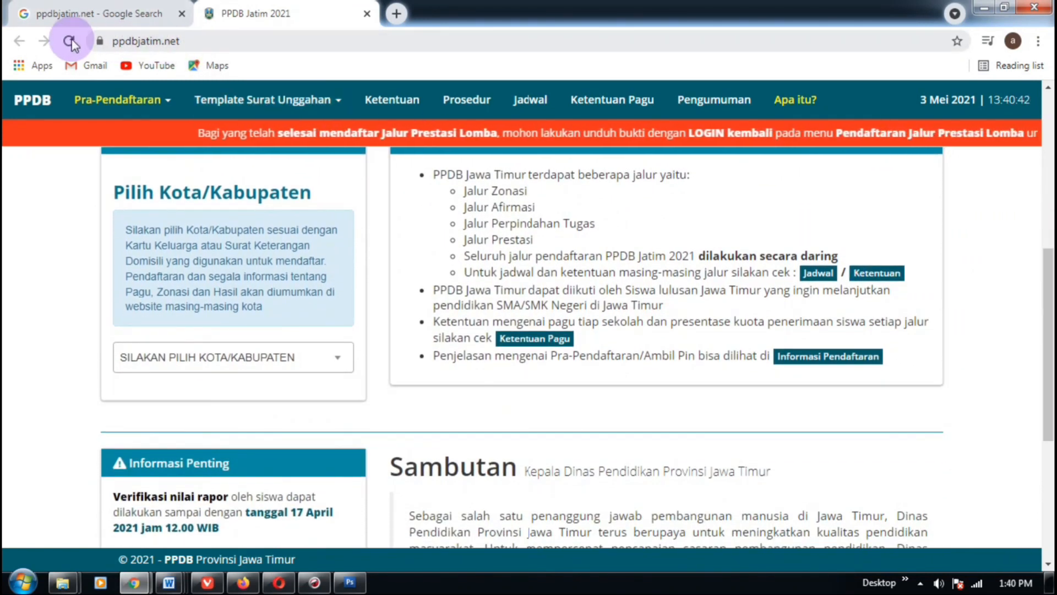
click(105, 37)
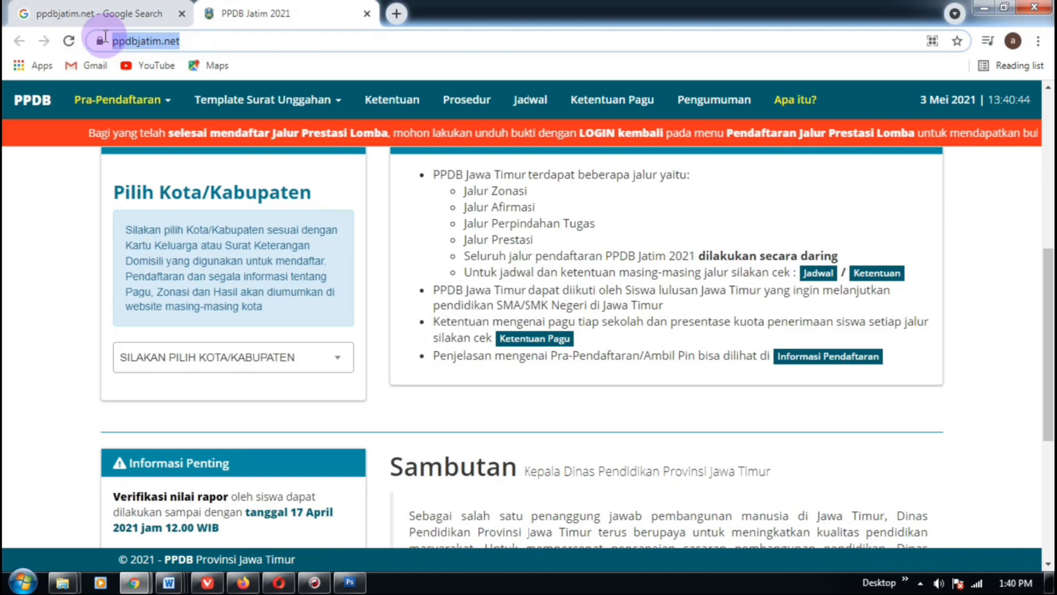
click(171, 101)
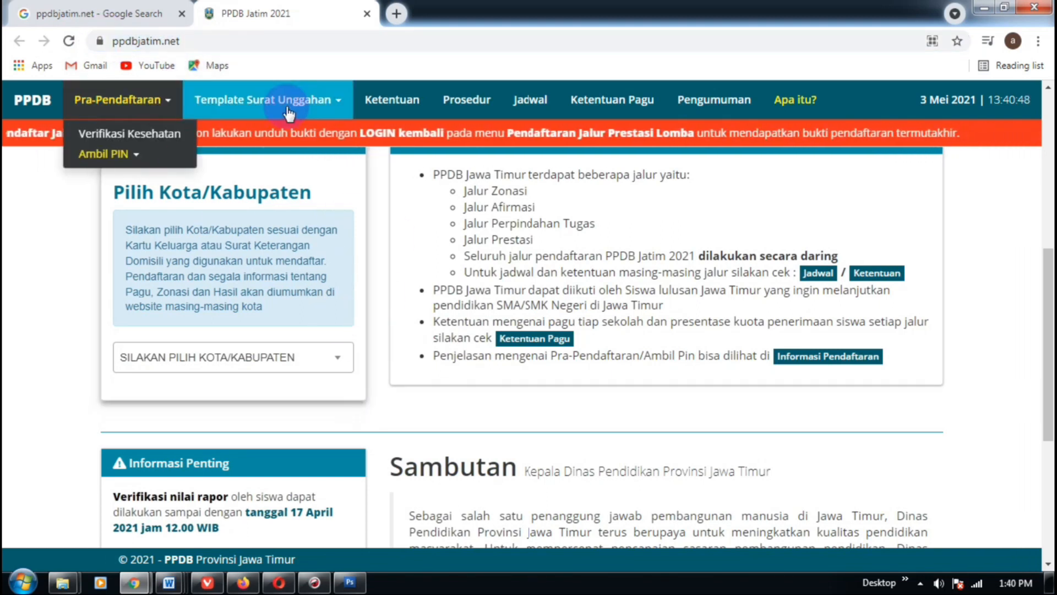
click(236, 42)
click(236, 42)
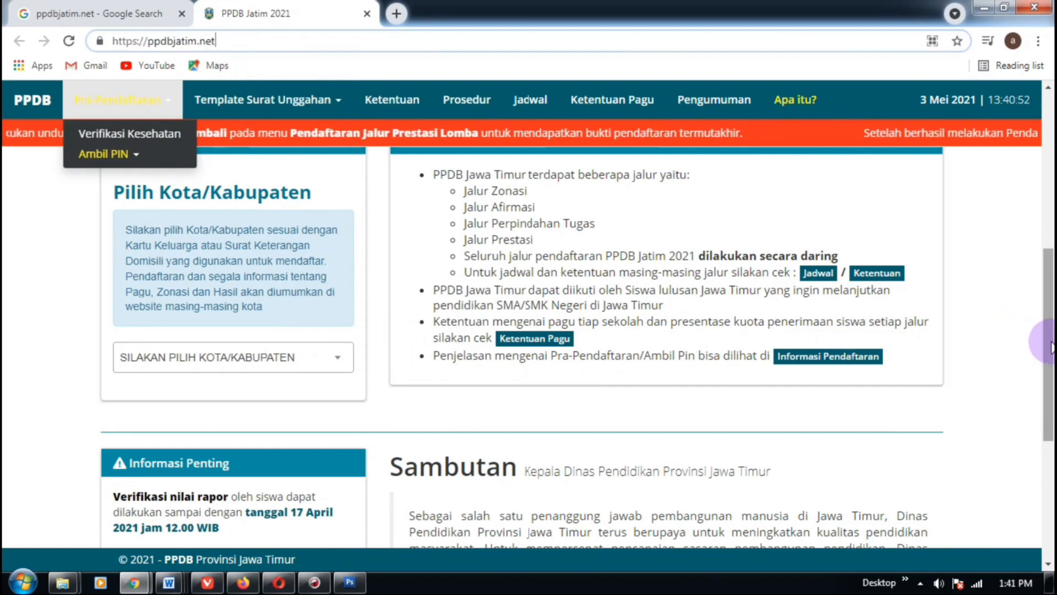
Step: Open the Kota/Kabupaten dropdown listing Kota Surabaya, Kota Malang, Kota Madiun and others
drag(1042, 322, 1048, 348)
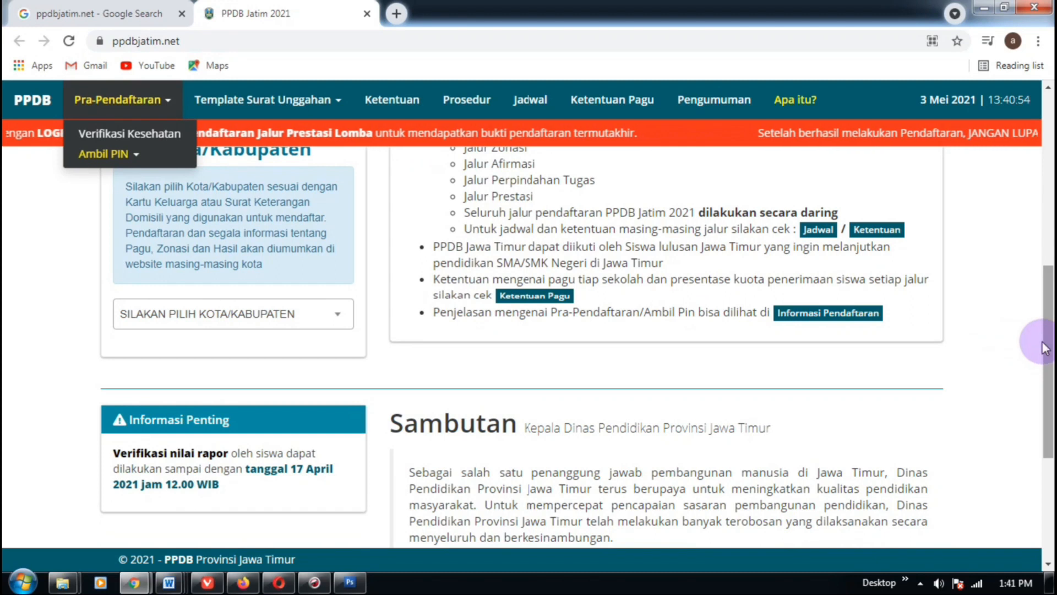
click(234, 318)
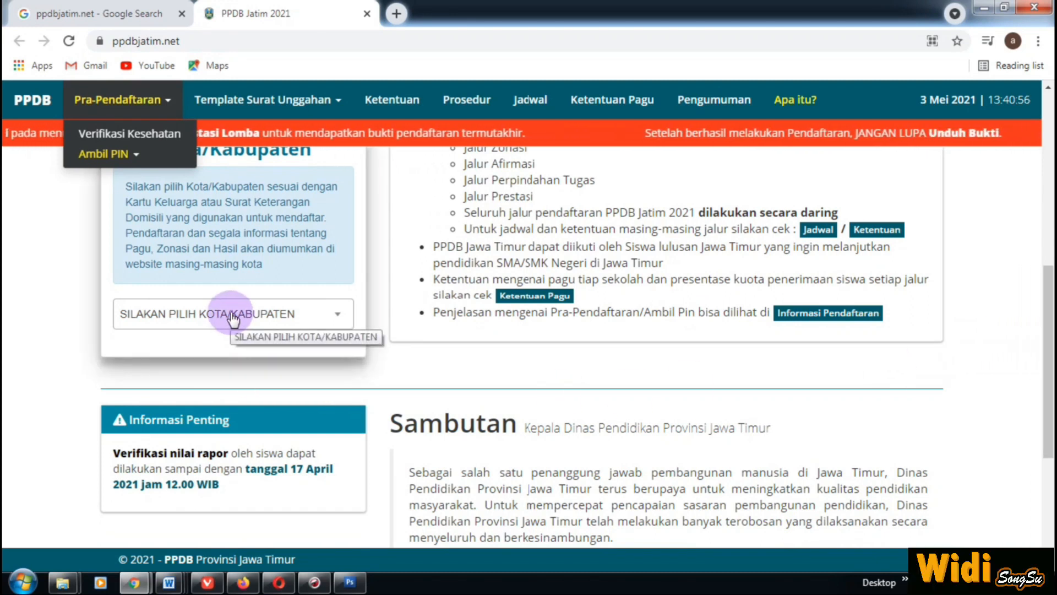
click(234, 318)
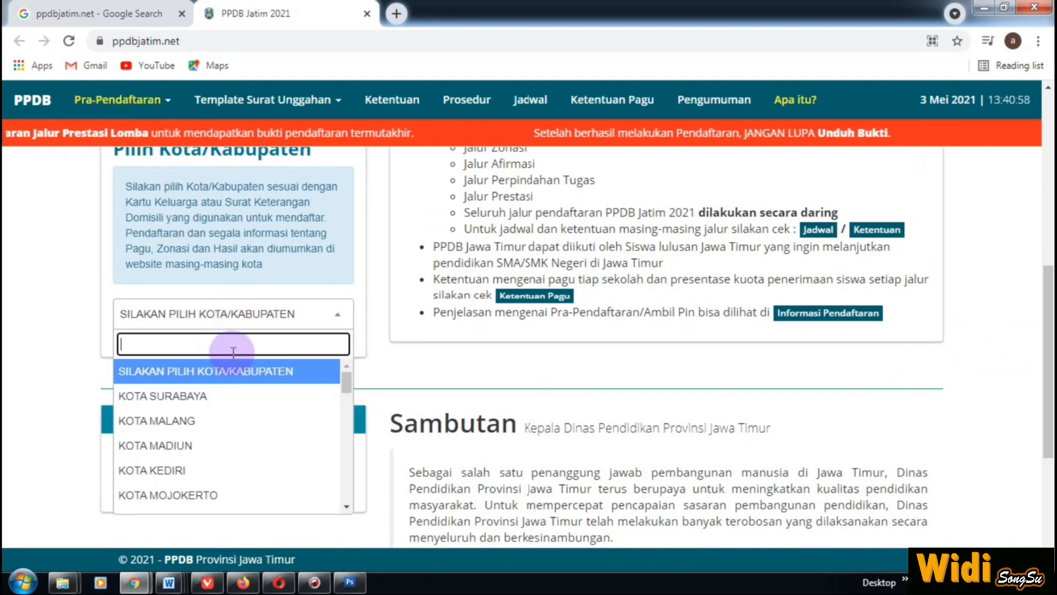
Step: Choose KOTA MALANG, then browse the Template, Juknis and Pendaftaran menus
click(224, 421)
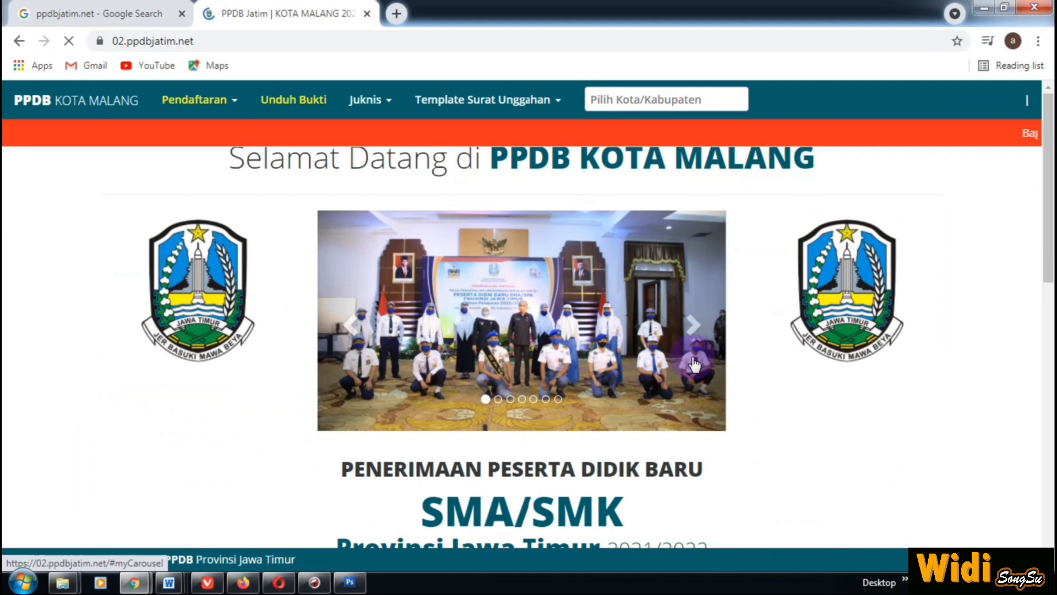
scroll(663, 375, down, 5)
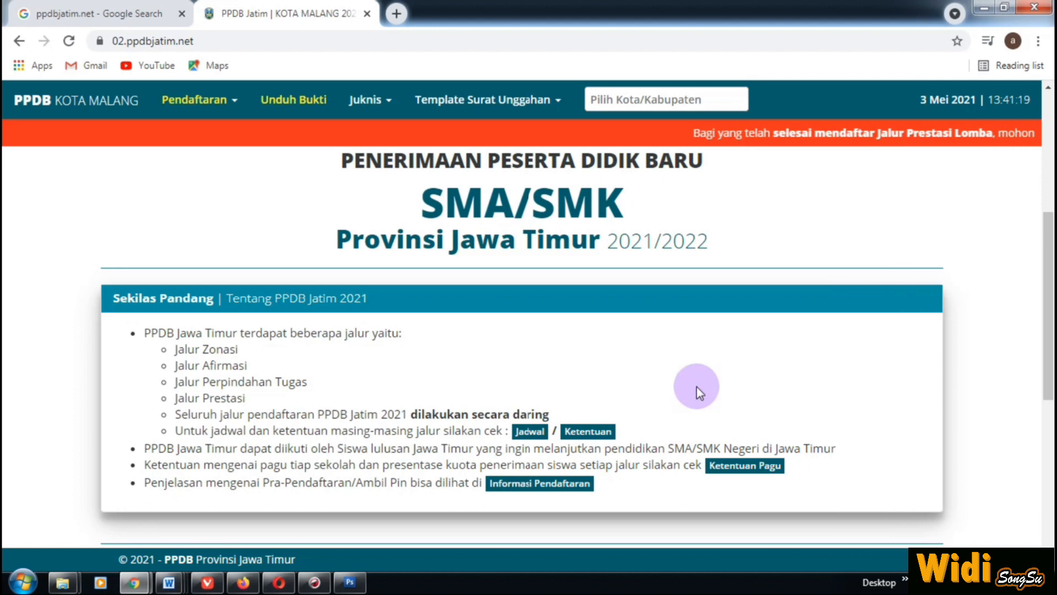
scroll(639, 381, up, 5)
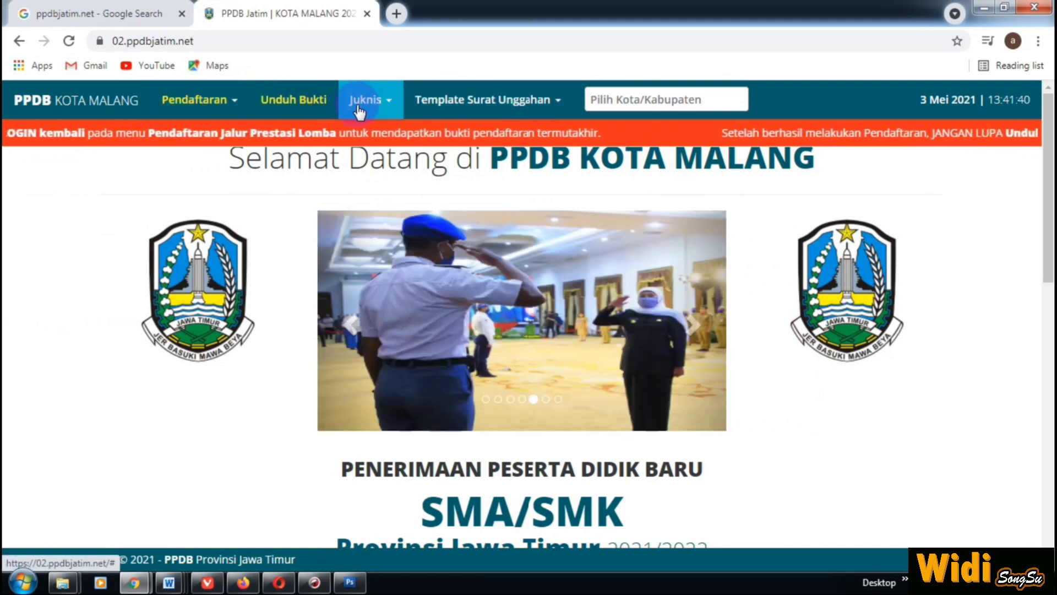
click(482, 100)
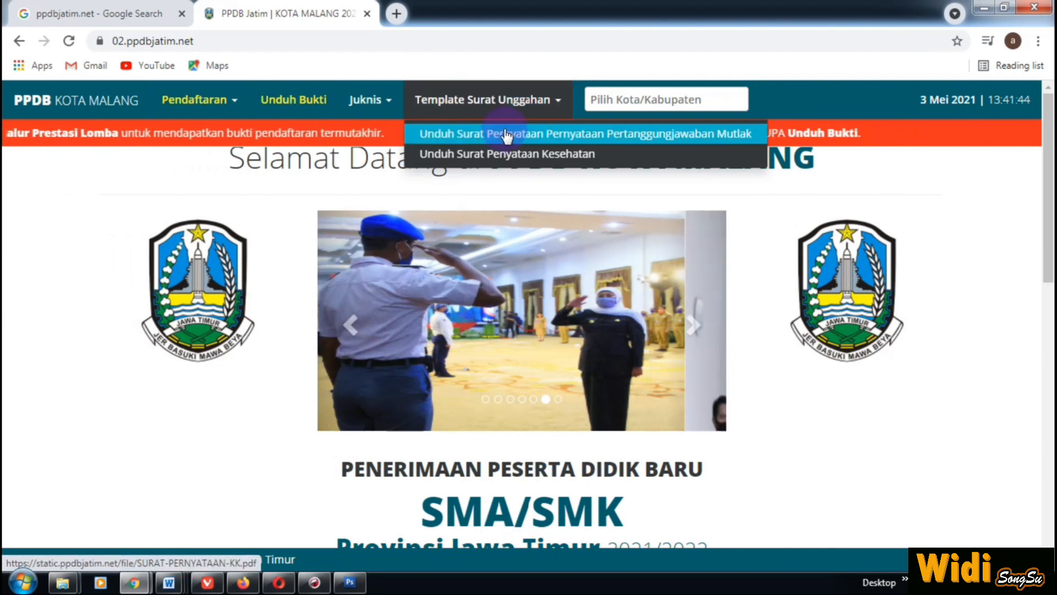
click(385, 103)
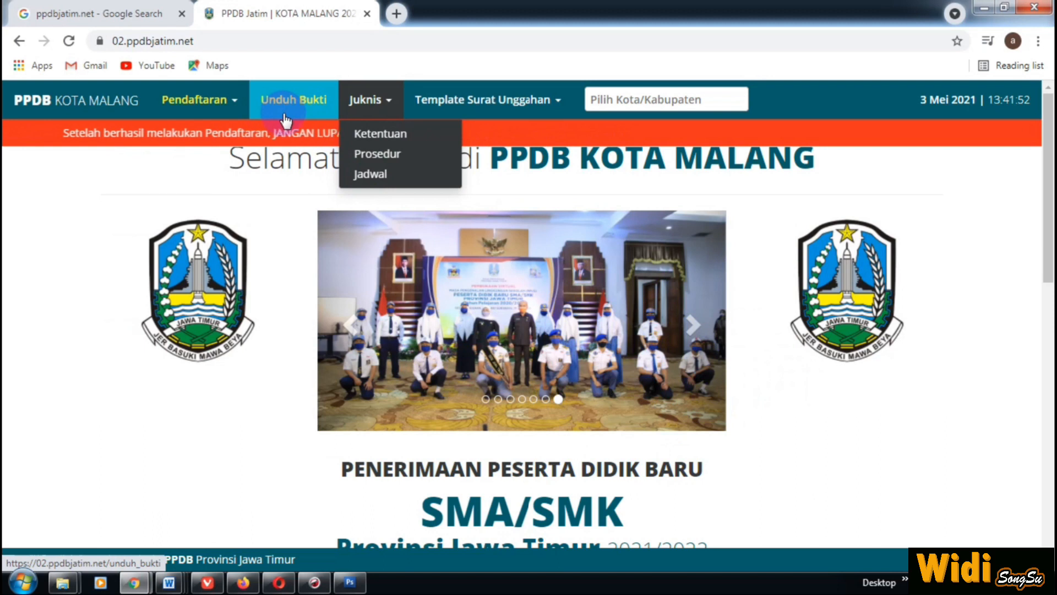
click(213, 103)
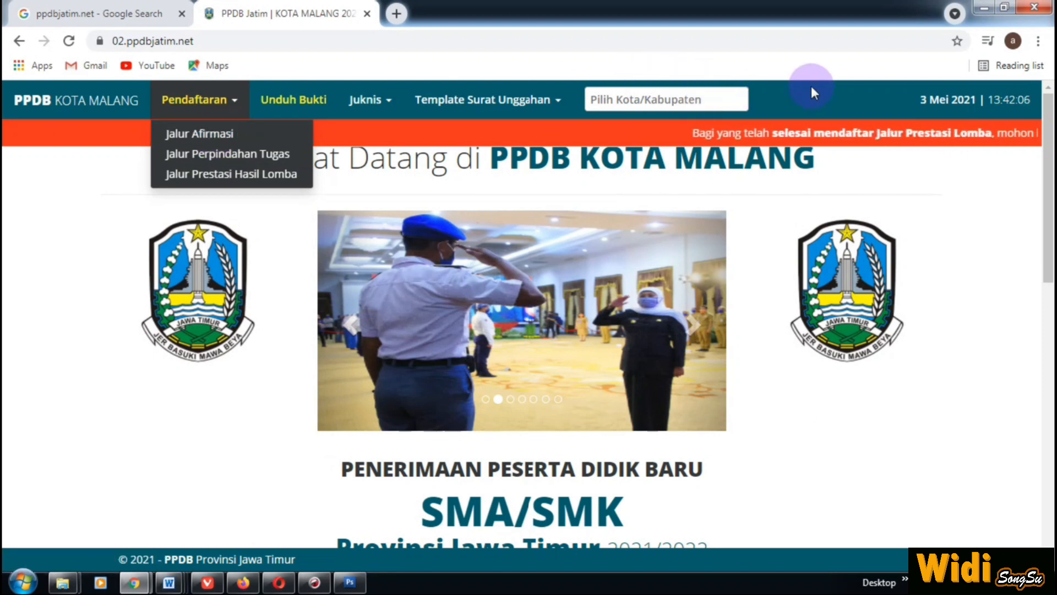
click(218, 111)
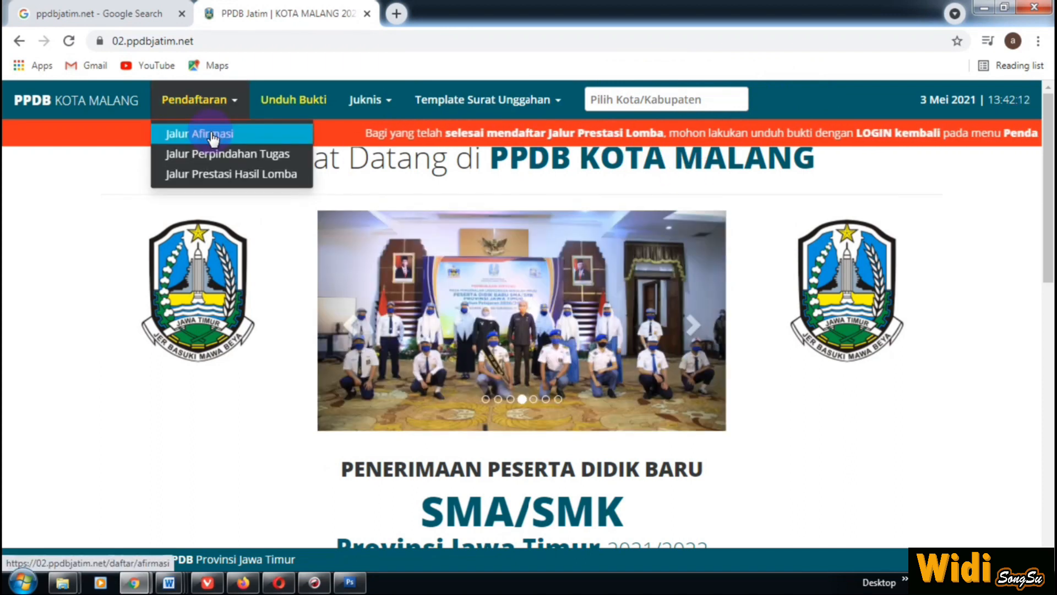
Step: Open Pendaftaran > Jalur Afirmasi and read its SMA/SMK procedure steps
click(212, 136)
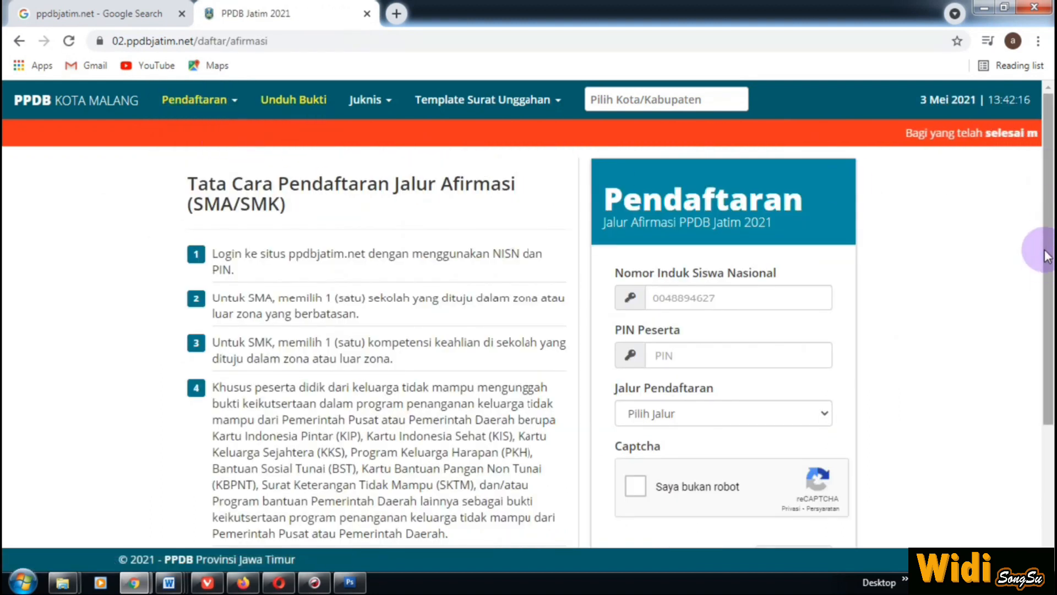
scroll(1045, 256, down, 2)
scroll(1037, 254, up, 2)
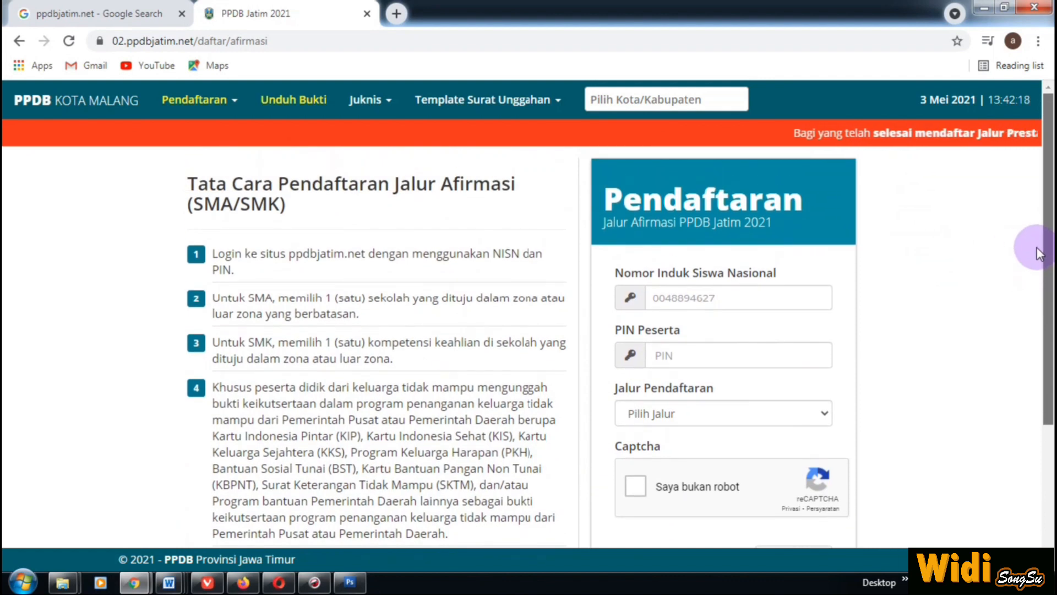
scroll(1039, 255, down, 1)
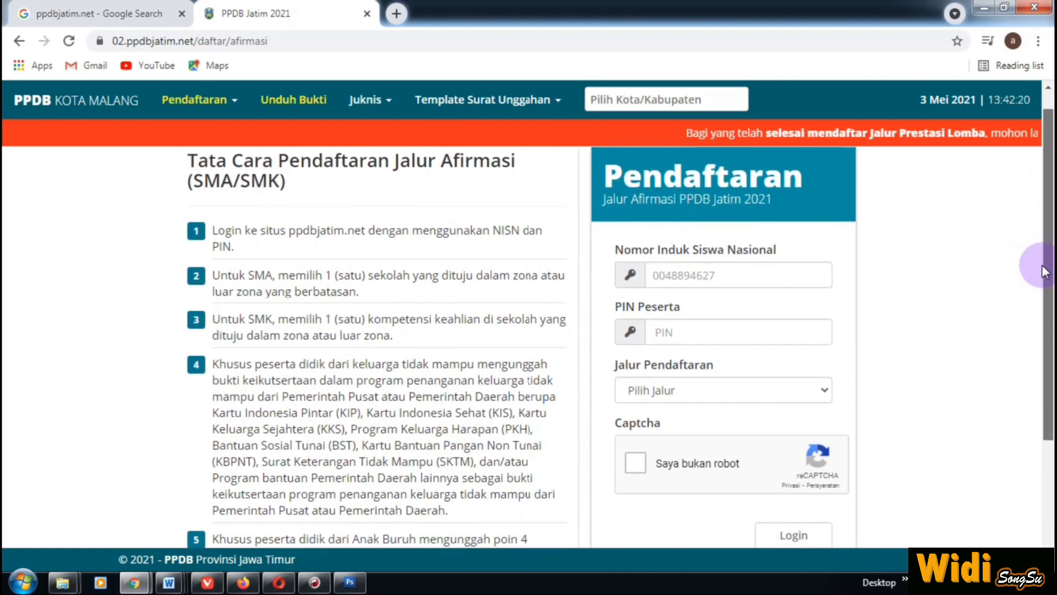
scroll(1044, 271, down, 1)
scroll(1049, 292, down, 1)
drag(1049, 311, 1039, 283)
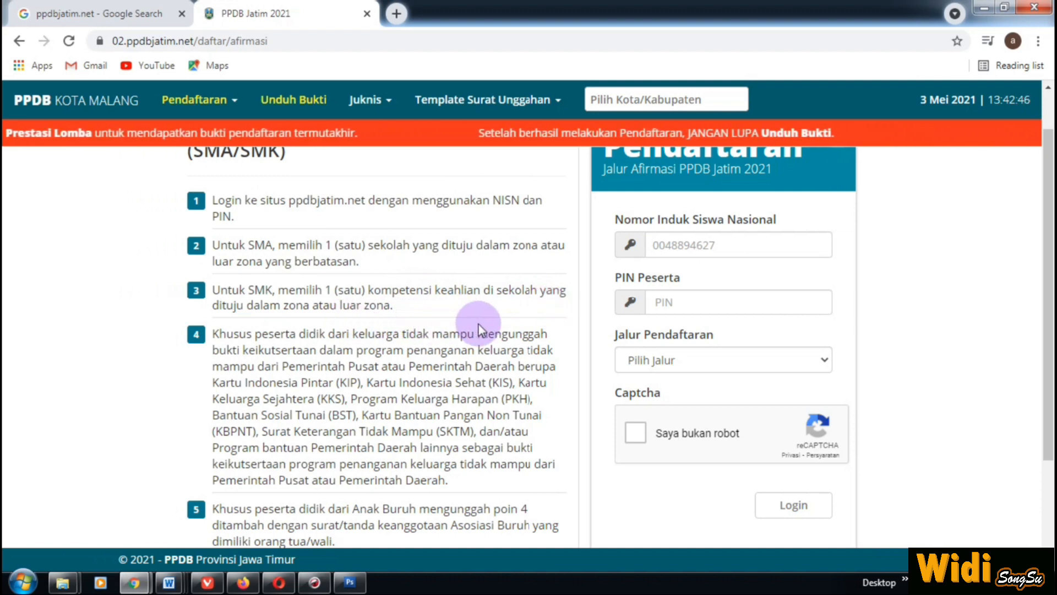
scroll(463, 328, down, 2)
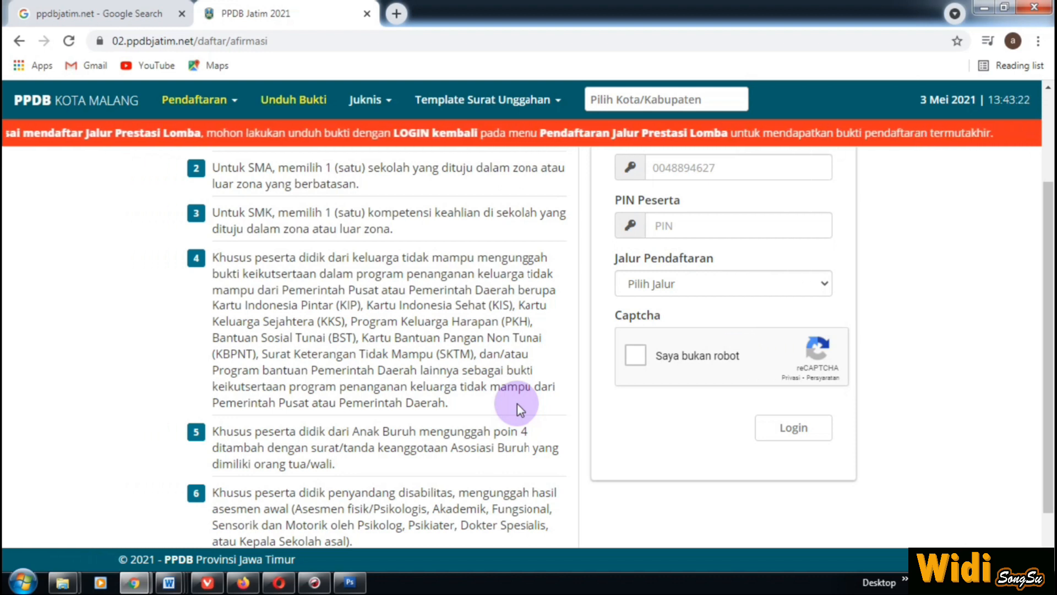
scroll(517, 408, down, 1)
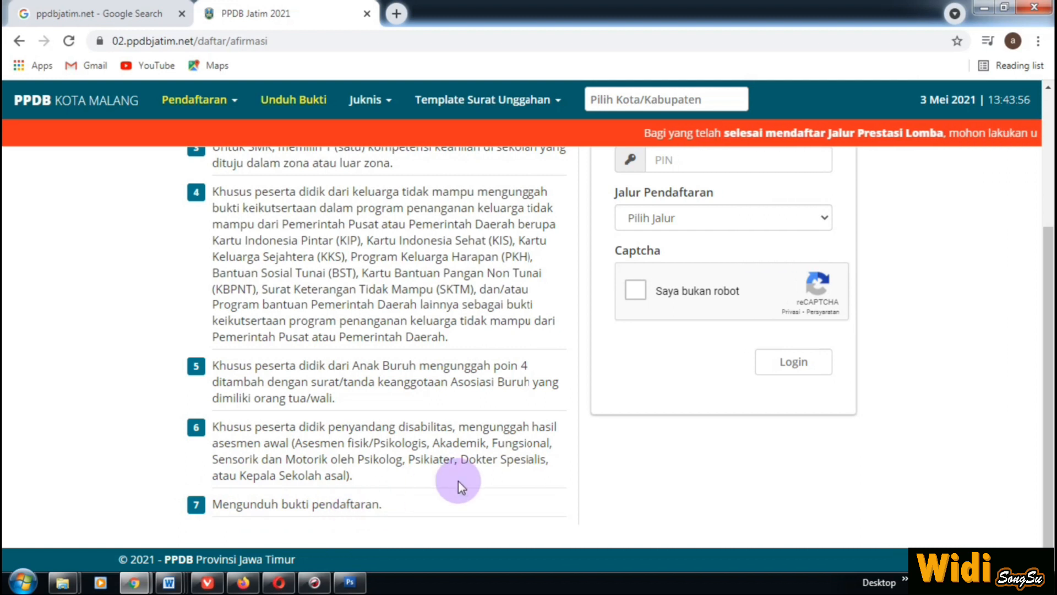
scroll(454, 465, up, 3)
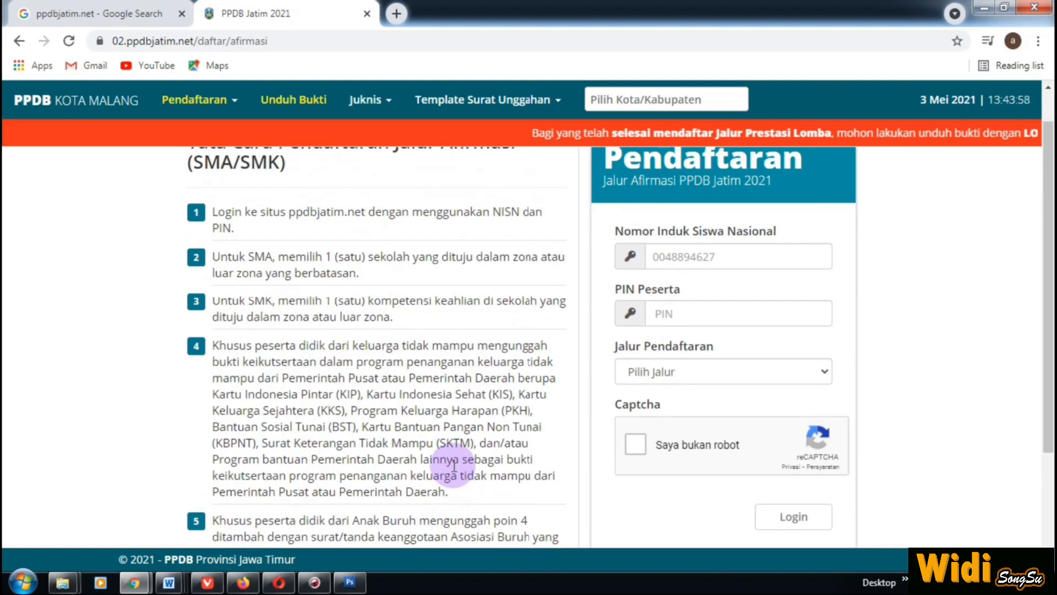
scroll(454, 465, up, 1)
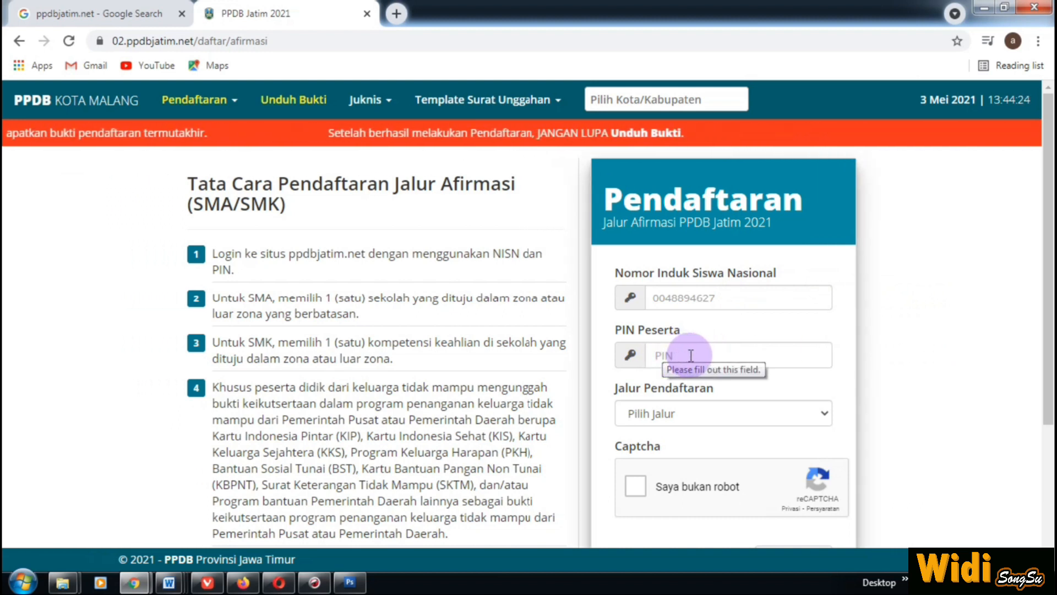
Step: Enter the student's NISN and participant PIN in the login form
click(723, 301)
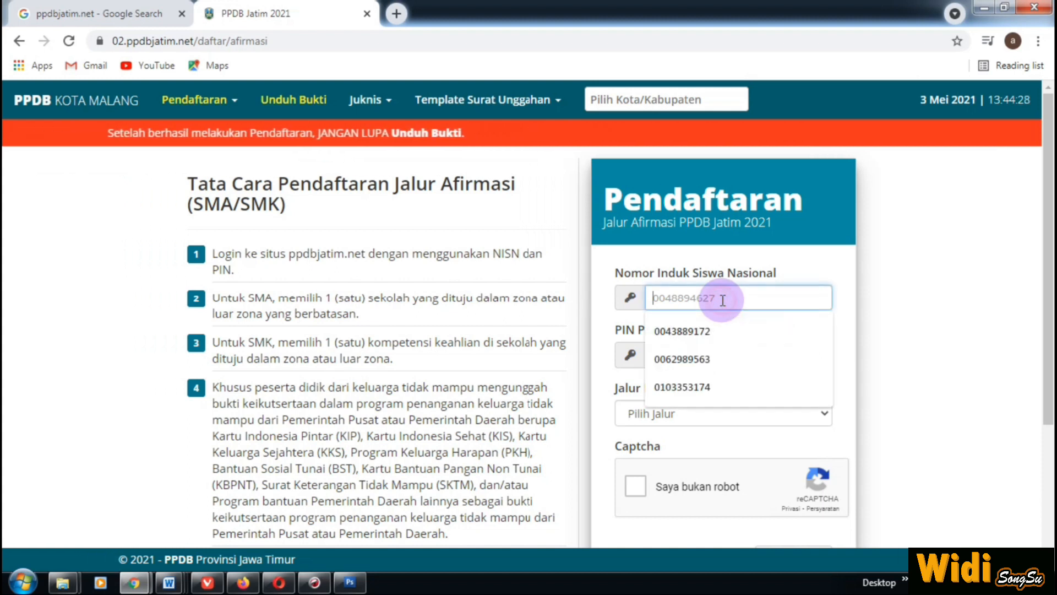
text(005)
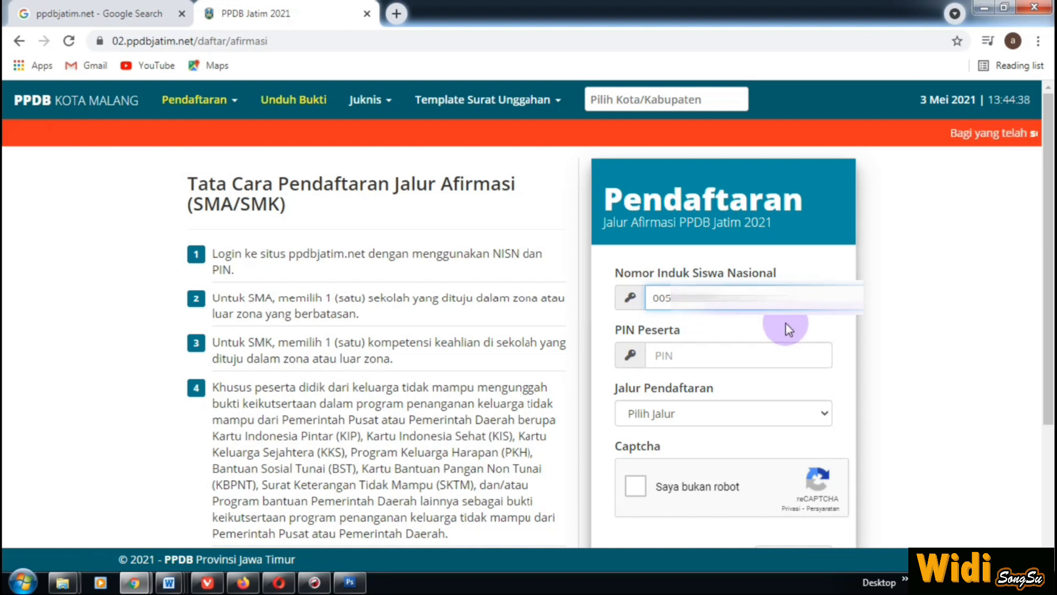
click(736, 359)
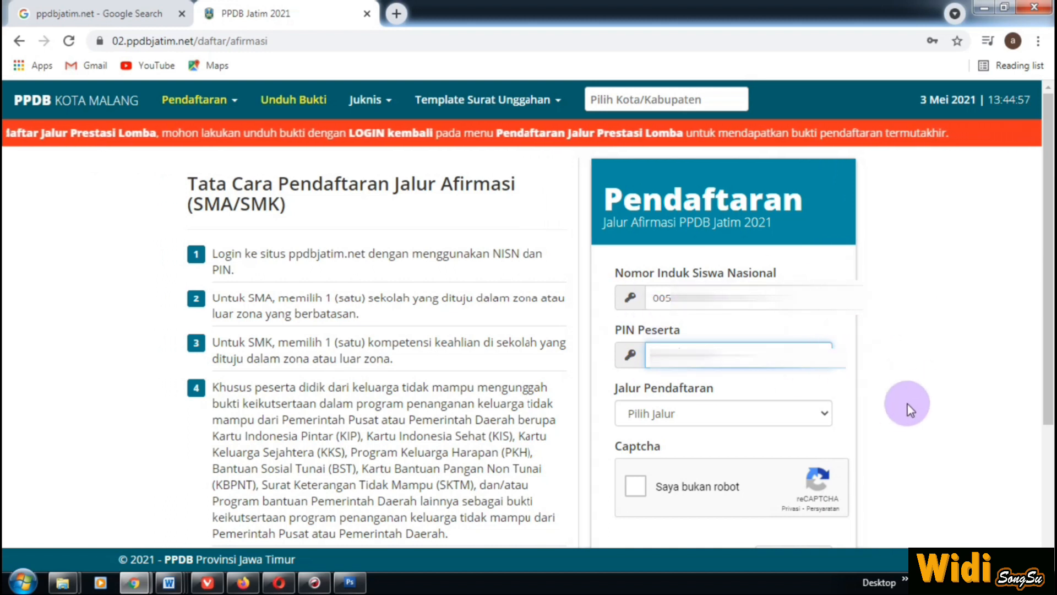
drag(1049, 376, 1050, 412)
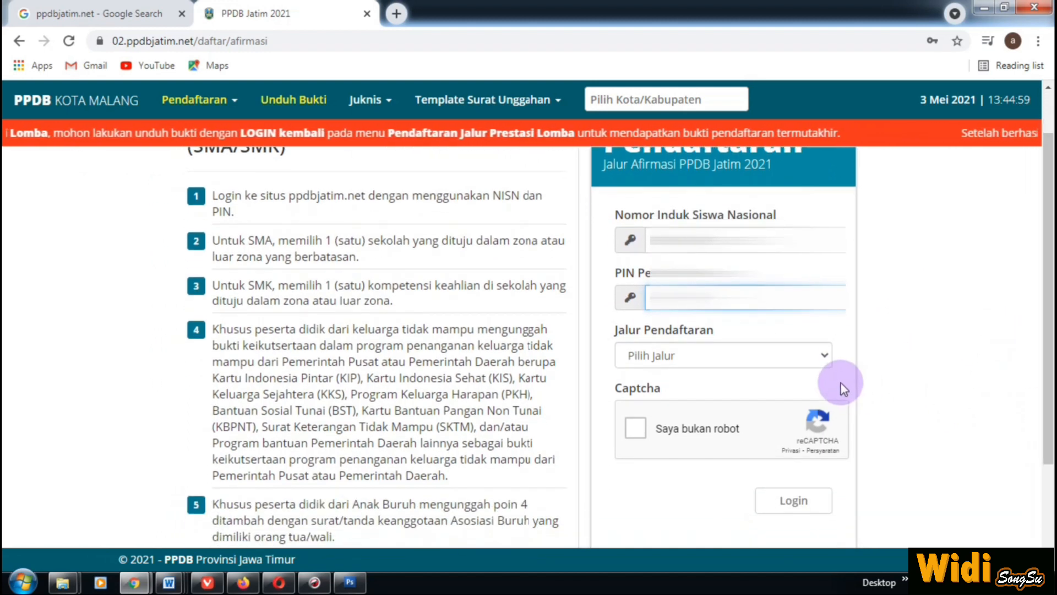
Step: Set Jalur Pendaftaran to Keluarga Tidak Mampu and tick the 'Saya bukan robot' reCAPTCHA
click(824, 355)
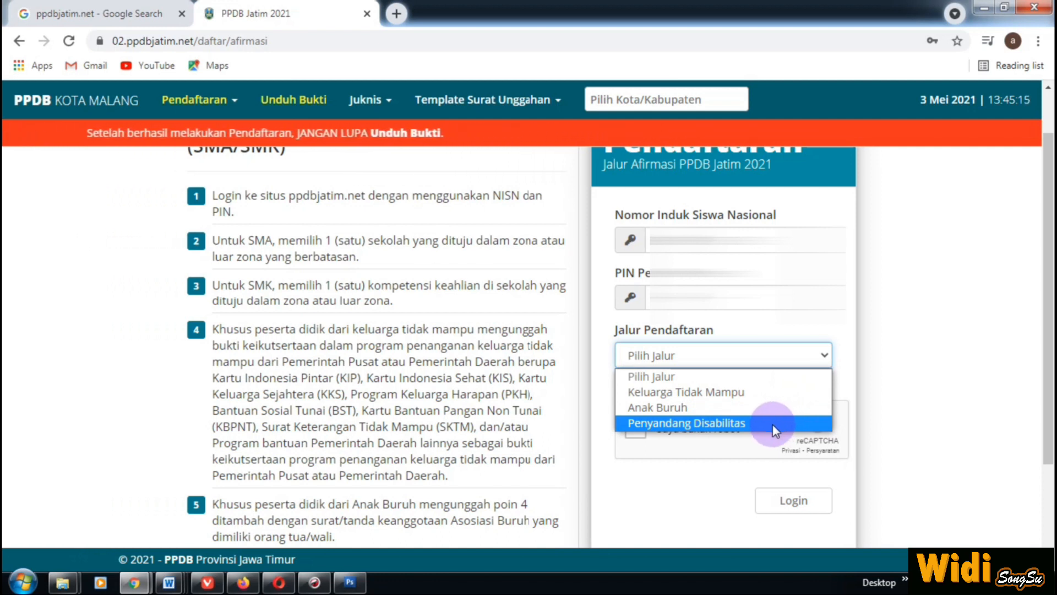
click(756, 392)
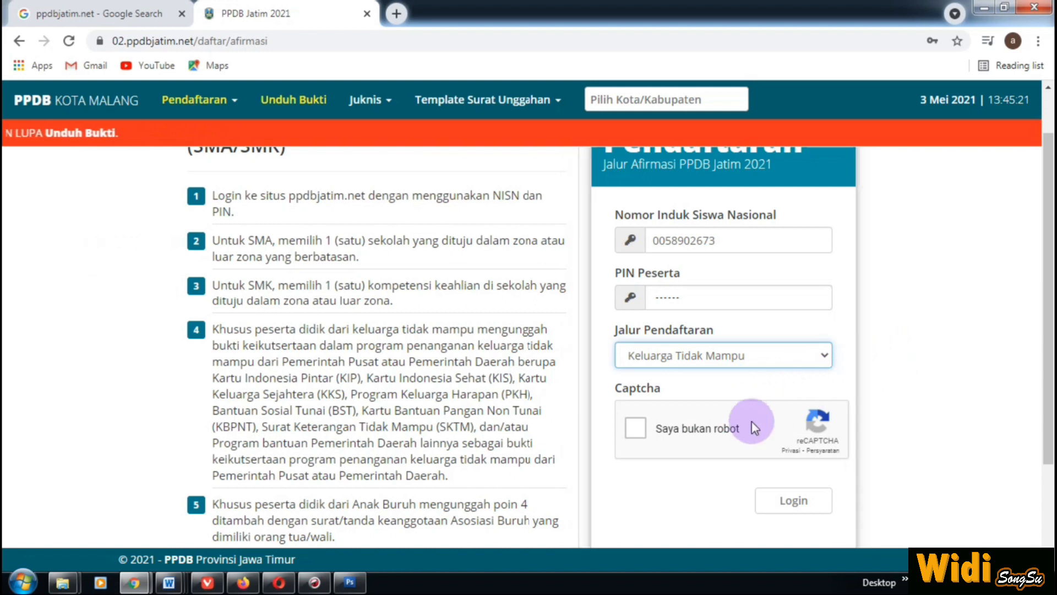
click(636, 430)
scroll(872, 369, down, 1)
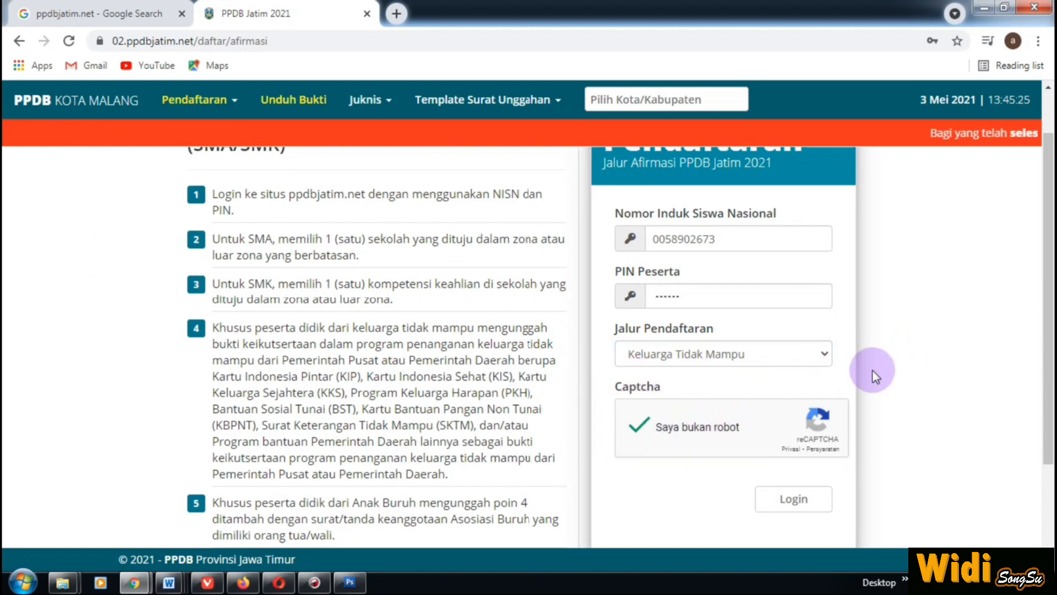
Step: Log in, then choose the Pendaftaran SMK tab on the Pilih Sekolah Tujuan step
click(793, 425)
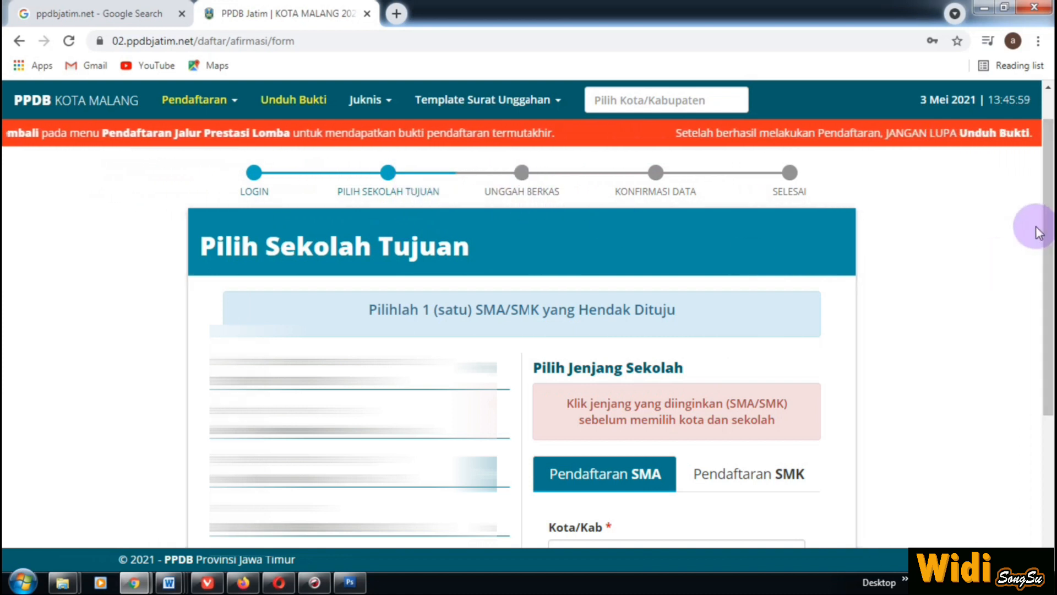
drag(1048, 247, 1052, 262)
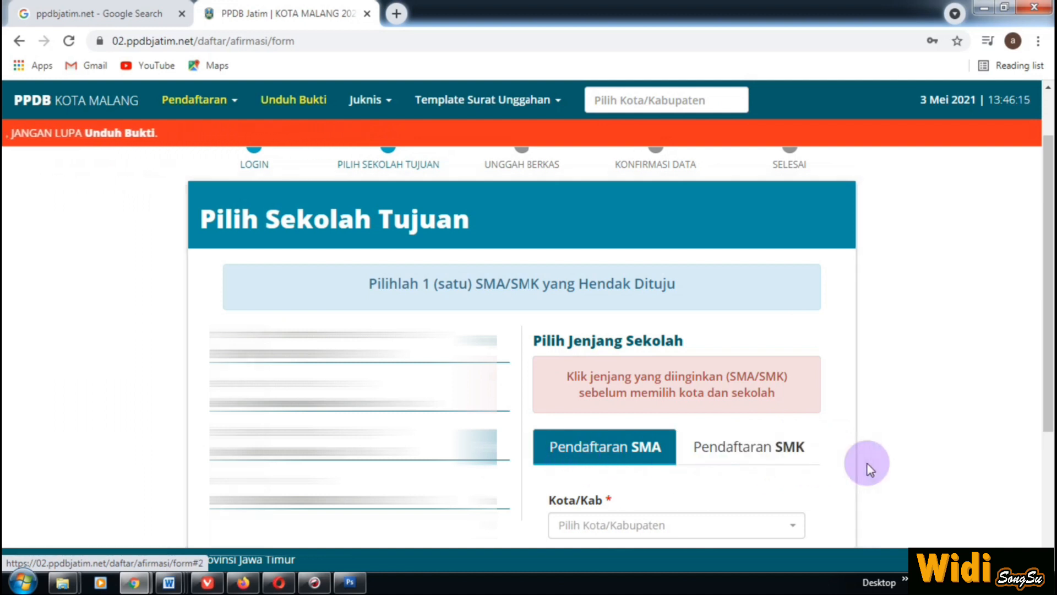
click(757, 454)
scroll(909, 400, down, 2)
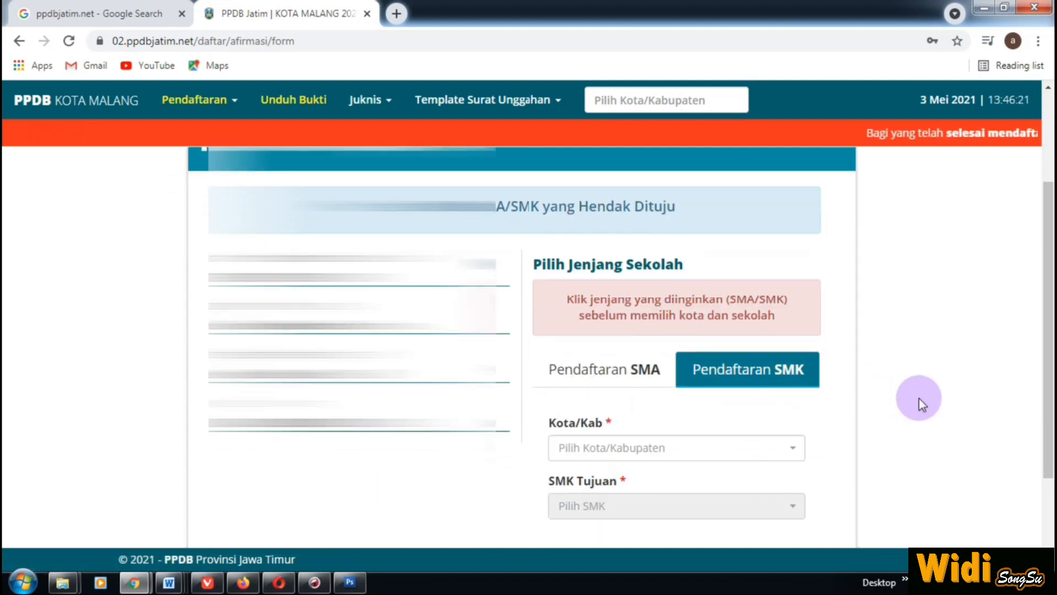
drag(1045, 278, 1051, 335)
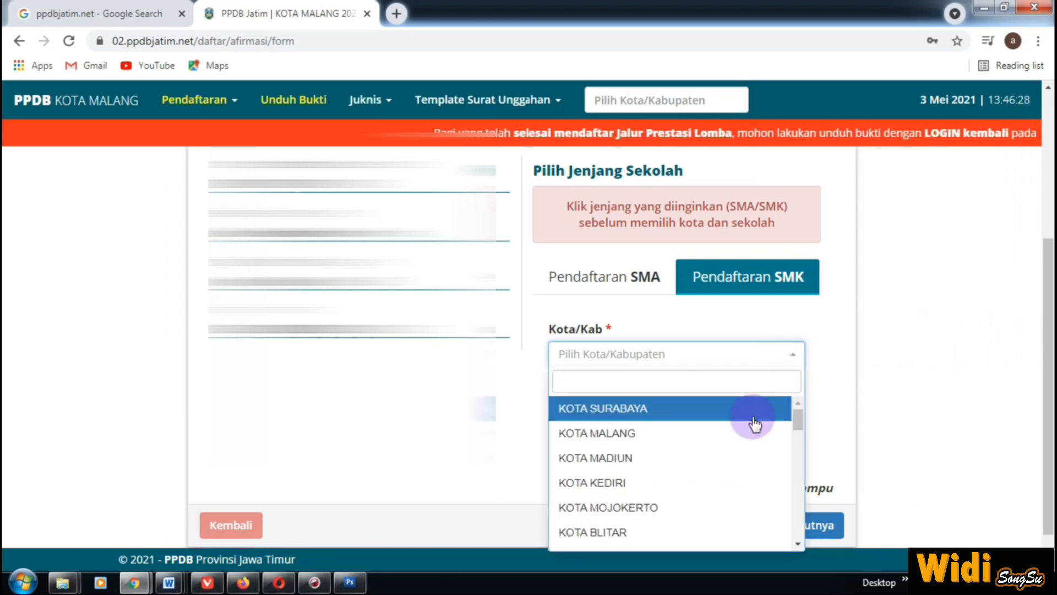
Step: Choose KOTA MALANG as Kota/Kab and SMK NEGERI 4 MALANG - PERHOTELAN as SMK Tujuan
click(696, 430)
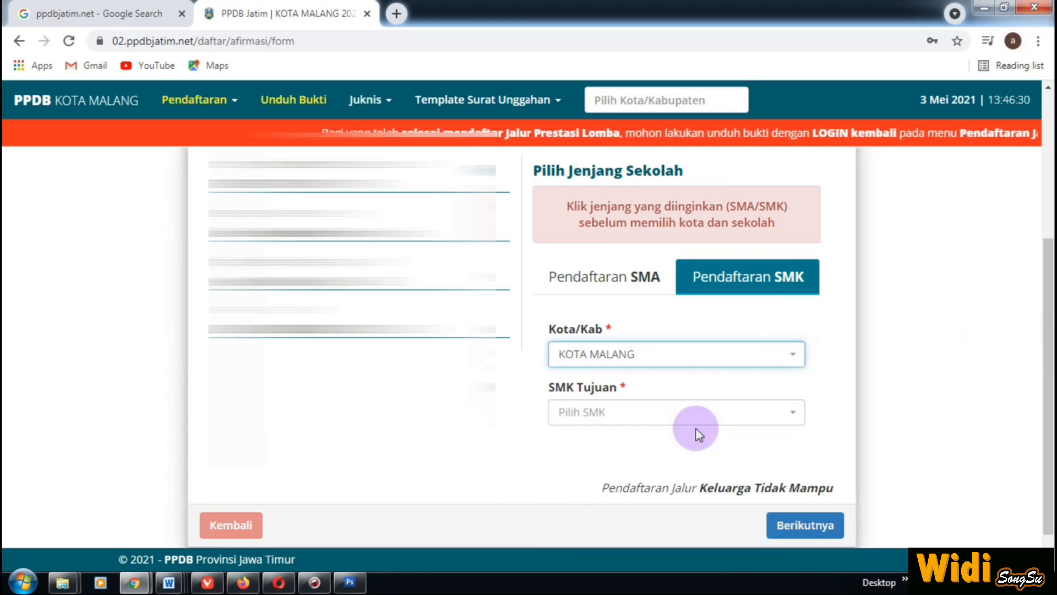
click(794, 414)
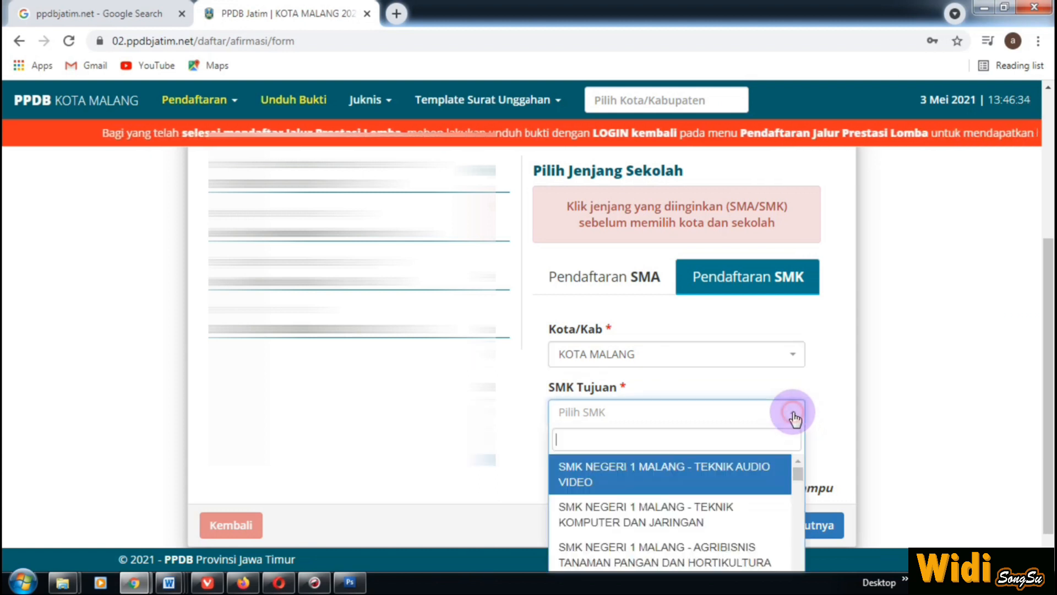
drag(1048, 342, 1048, 394)
click(799, 434)
scroll(799, 436, down, 3)
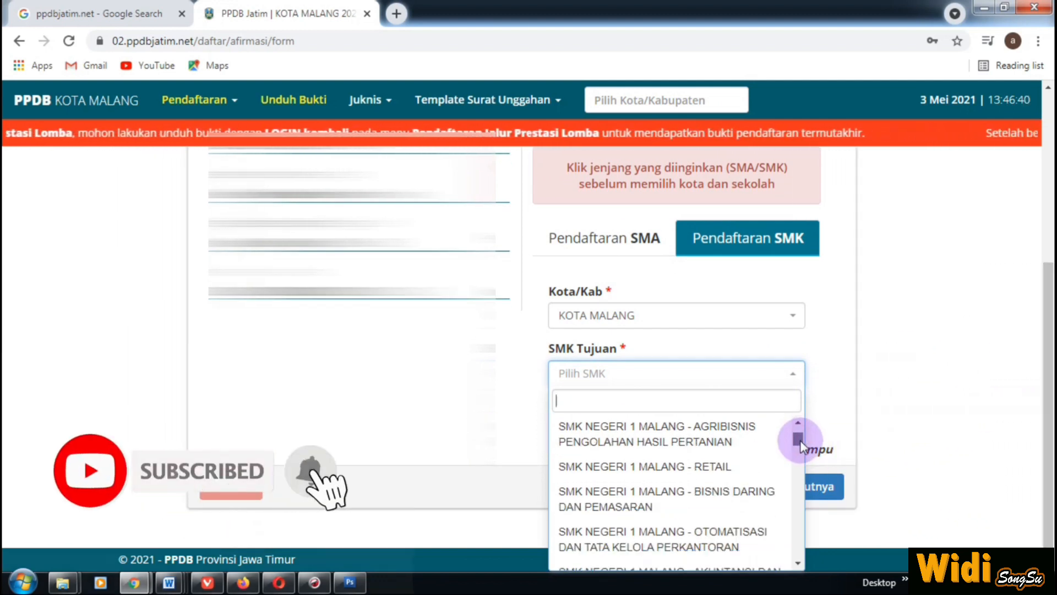
drag(801, 440, 823, 489)
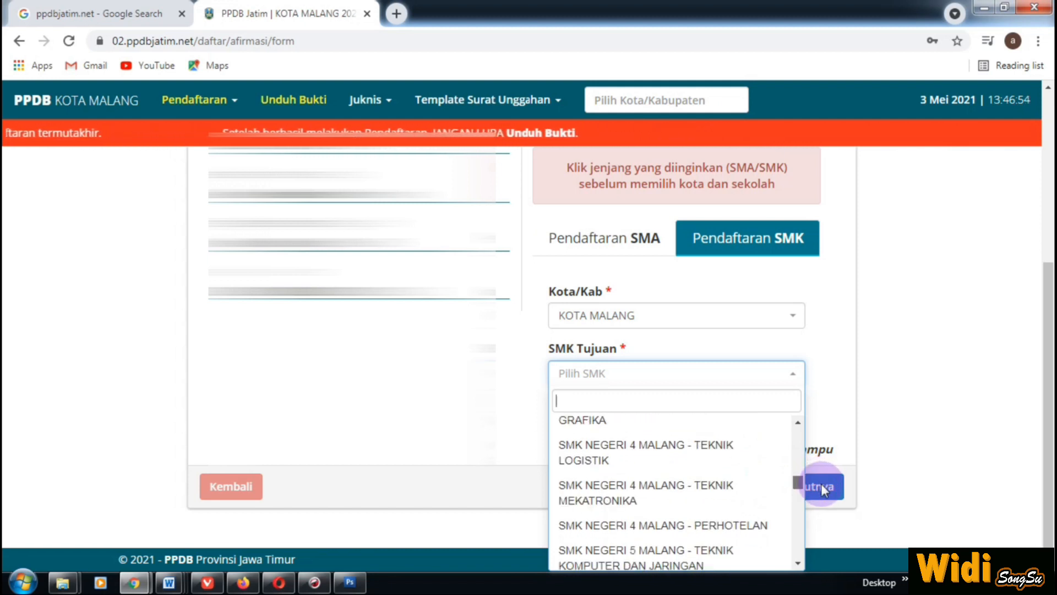
click(749, 525)
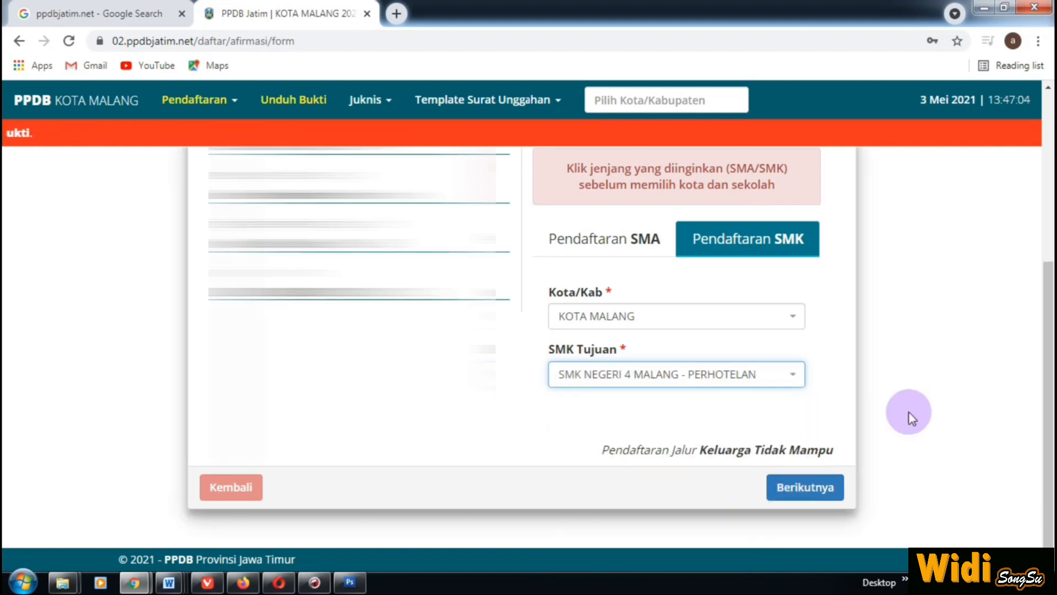
scroll(951, 387, up, 1)
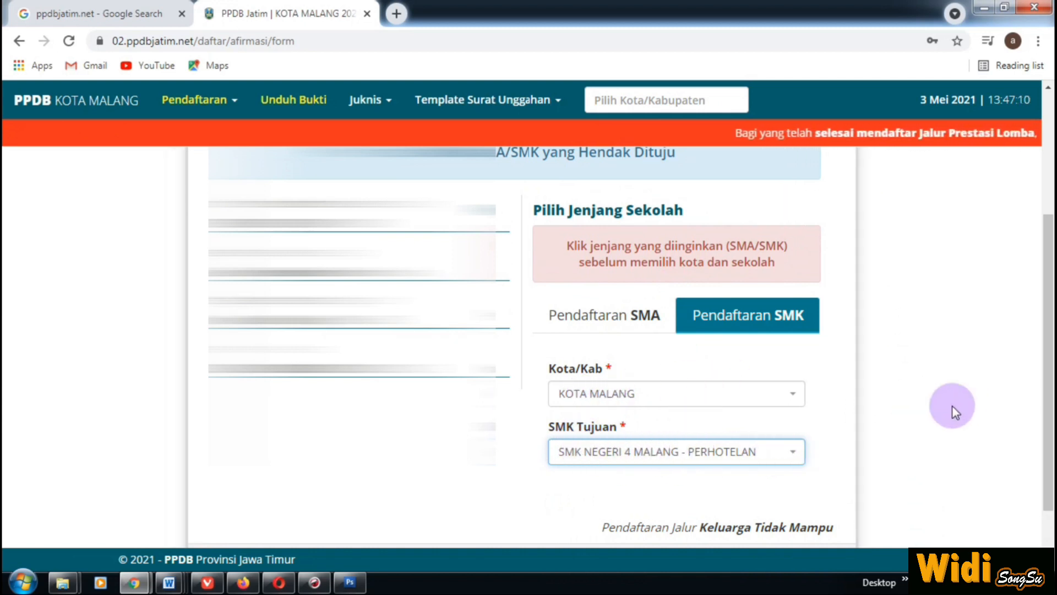
scroll(959, 405, down, 1)
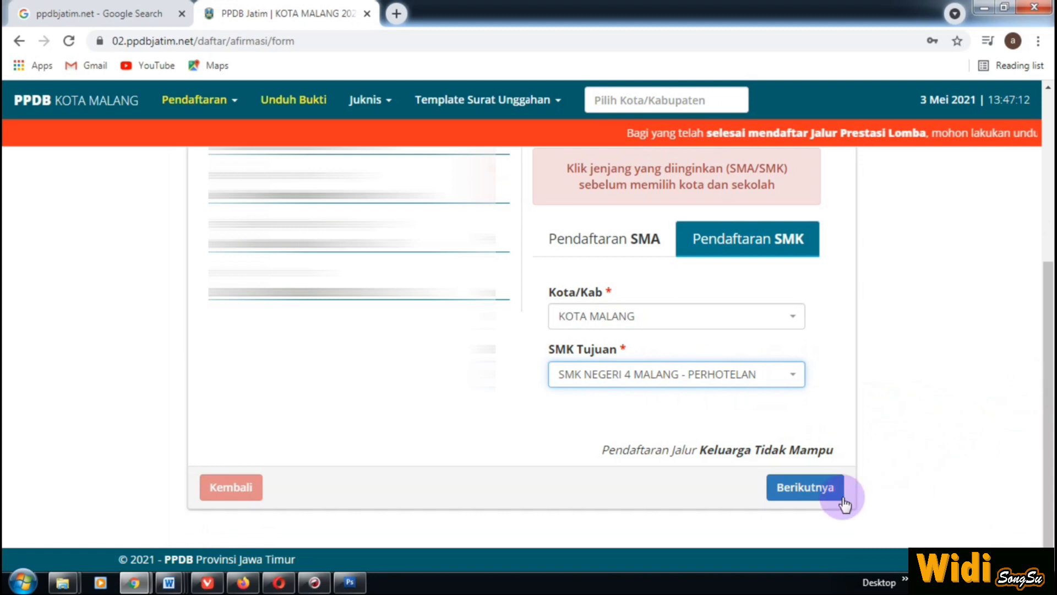
drag(1041, 370, 1048, 236)
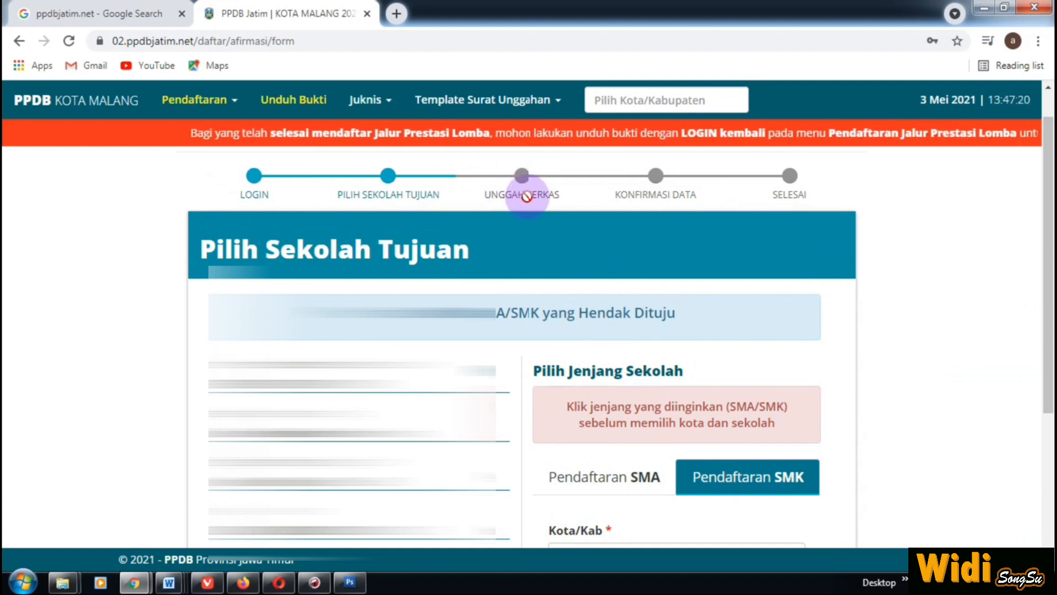
drag(1044, 283, 1043, 403)
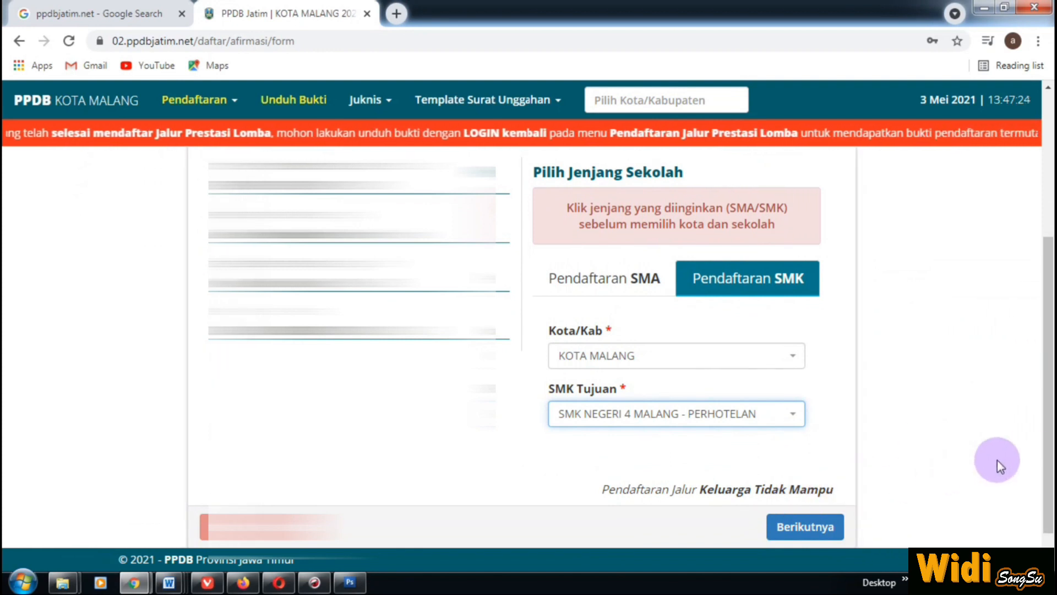
drag(1045, 446, 1044, 366)
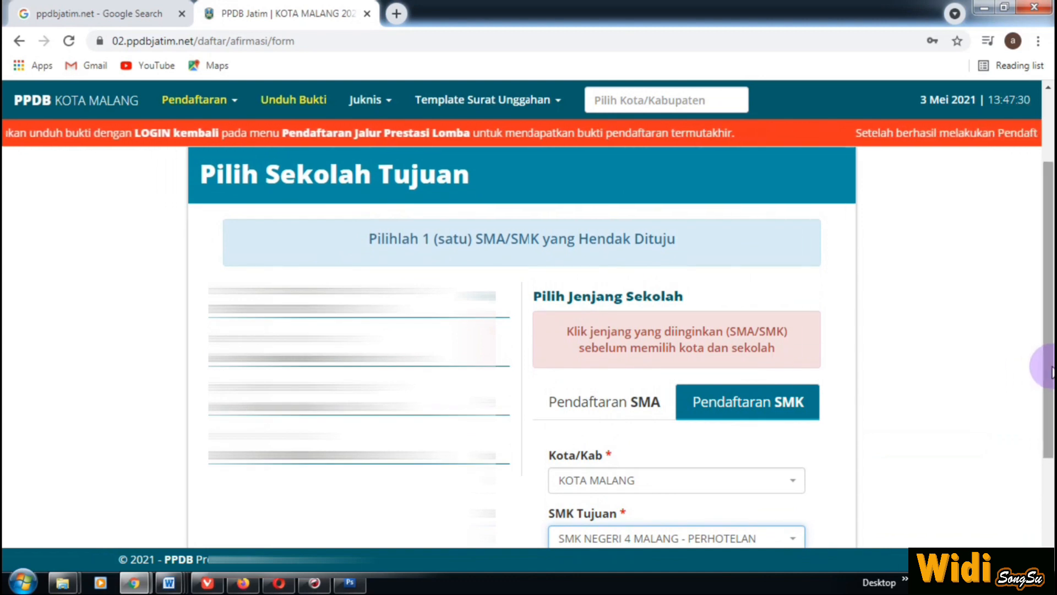
drag(1052, 366, 1052, 327)
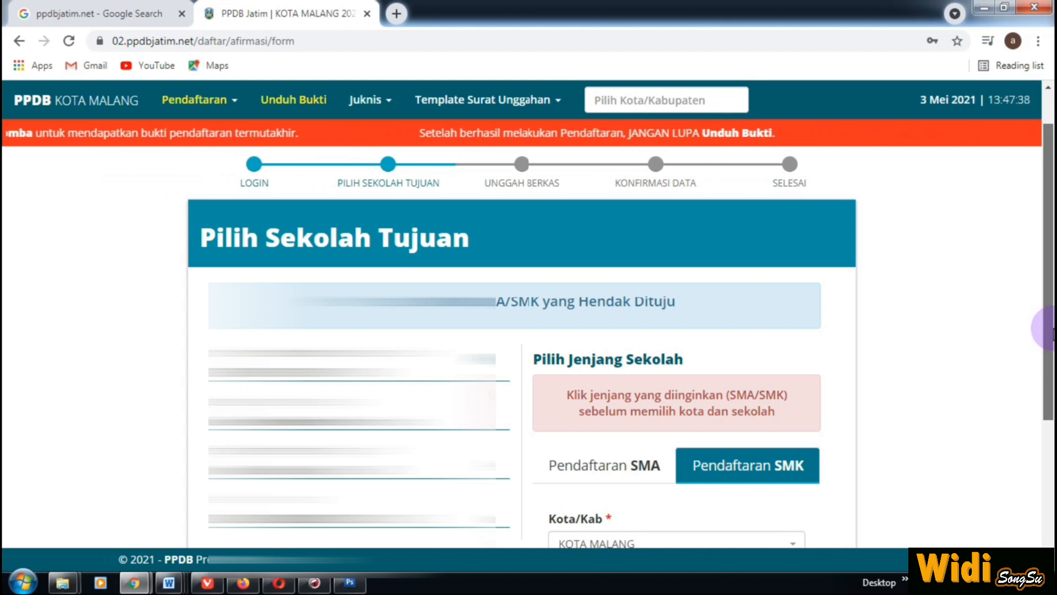
drag(1051, 328, 1038, 444)
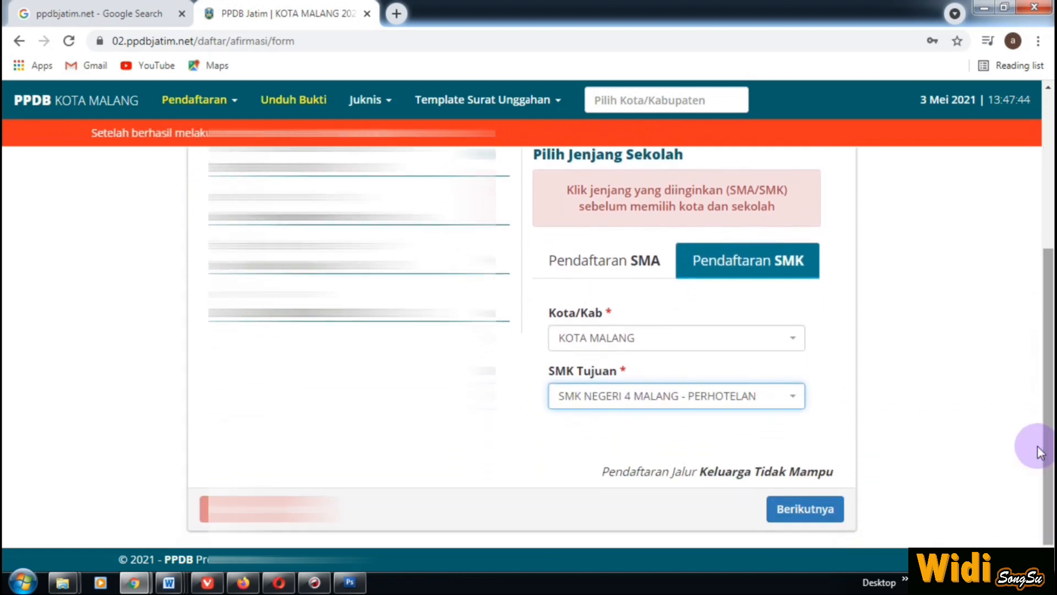
Step: Go on to Mengunggah Berkas and note the 100–400 KB size limit for the proof photo
click(817, 517)
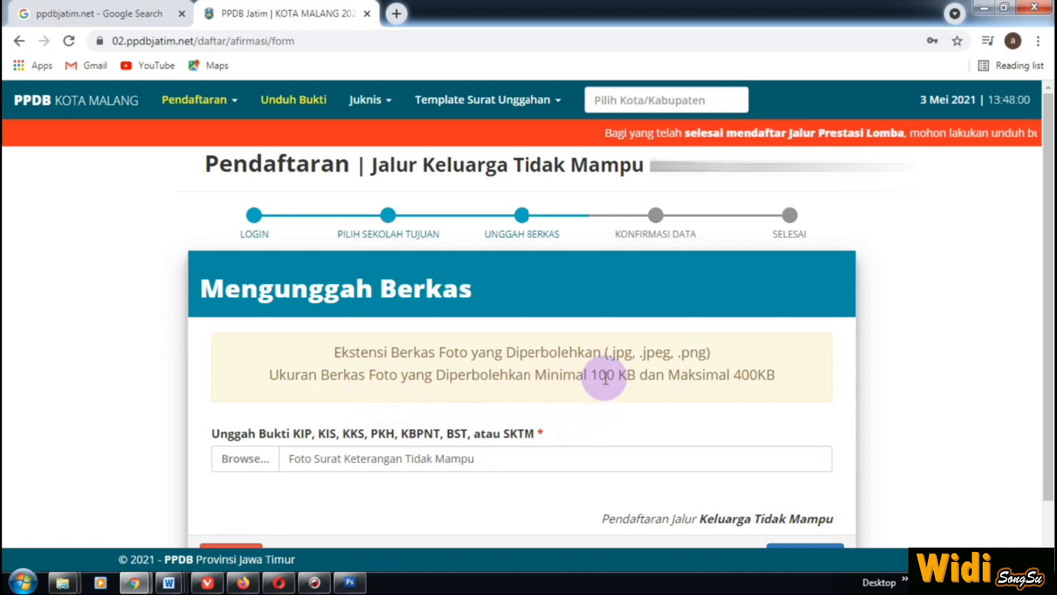
drag(535, 378, 776, 380)
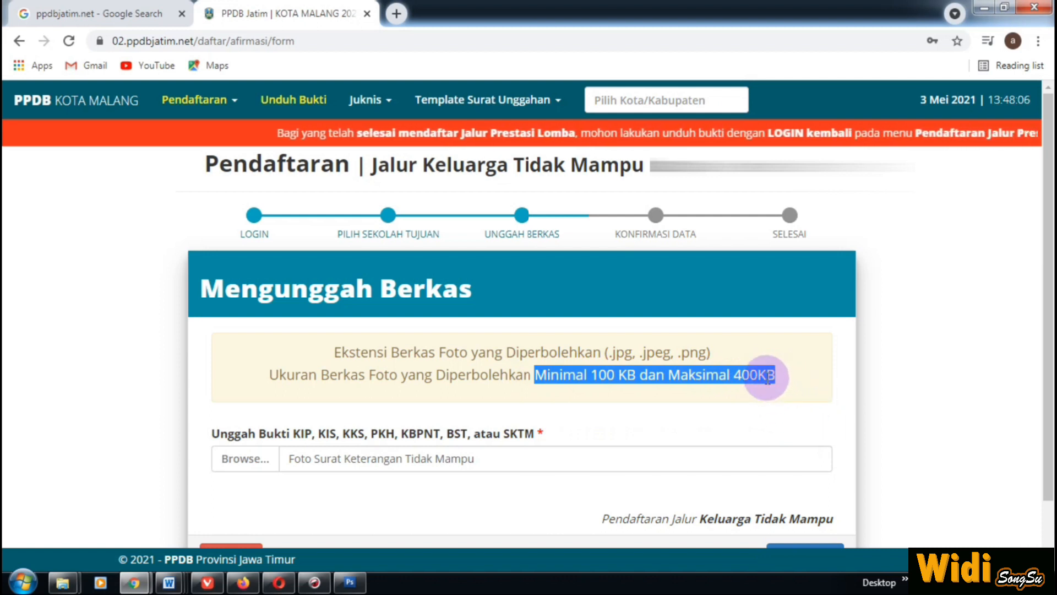
scroll(766, 380, down, 1)
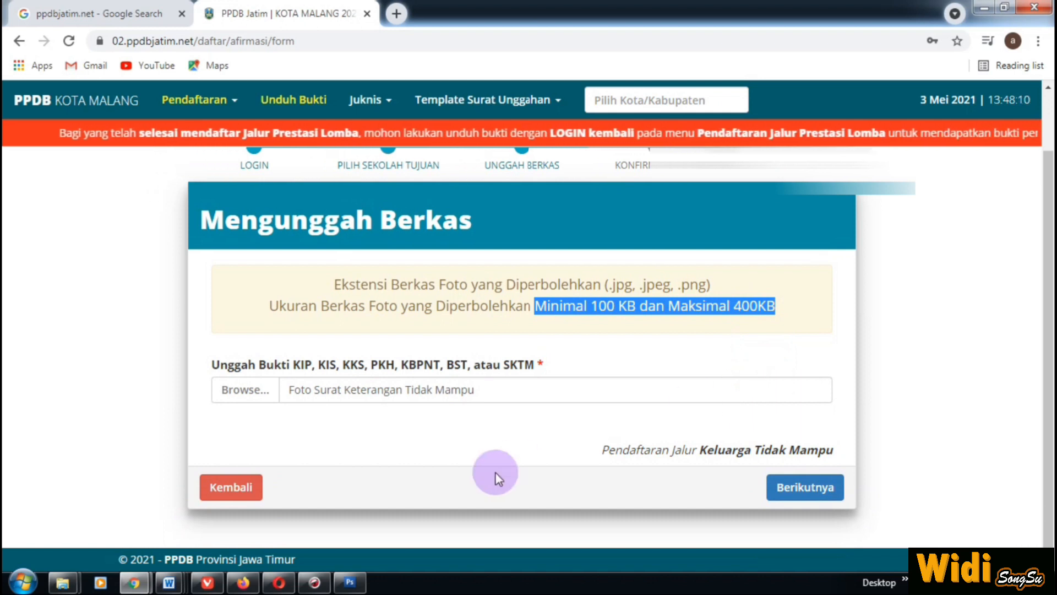
Step: Upload the 315 KB card photo from Documents > NISN as SK Tidak Mampu 1
click(256, 392)
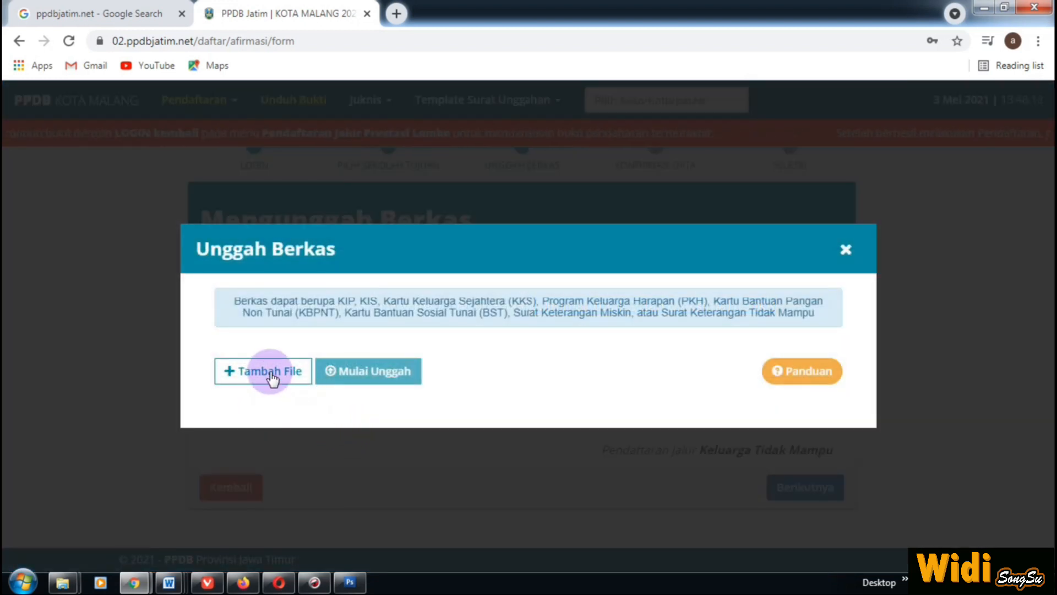
click(272, 378)
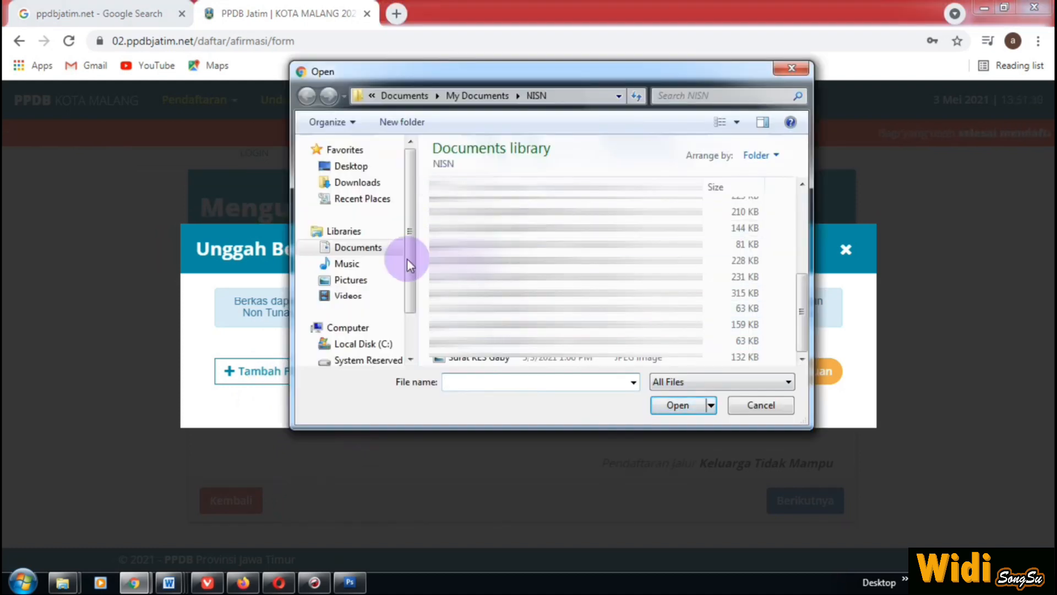
click(347, 265)
click(357, 247)
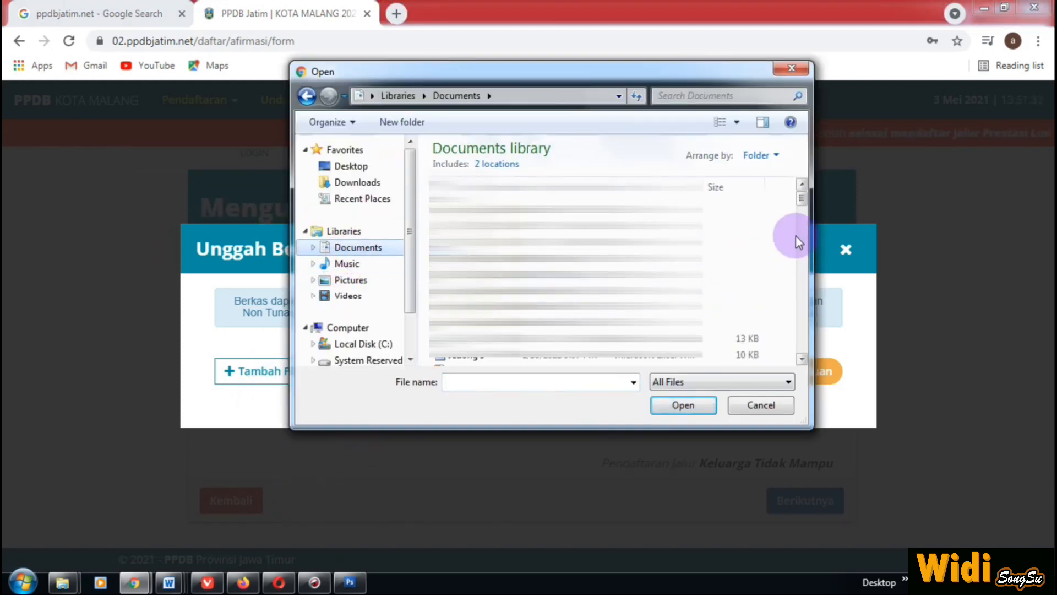
double_click(507, 227)
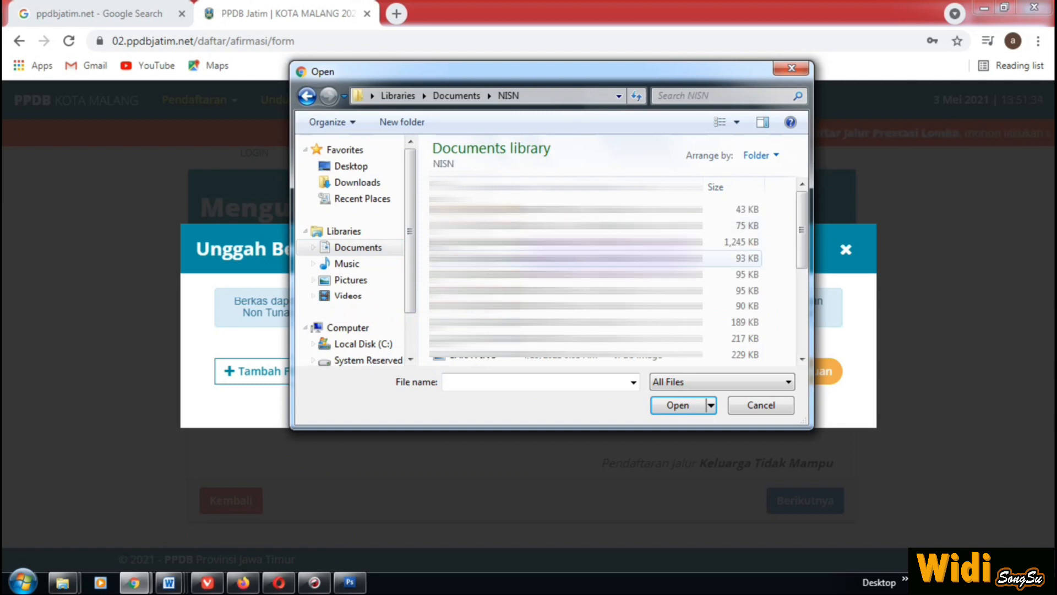
drag(801, 219, 810, 300)
click(738, 302)
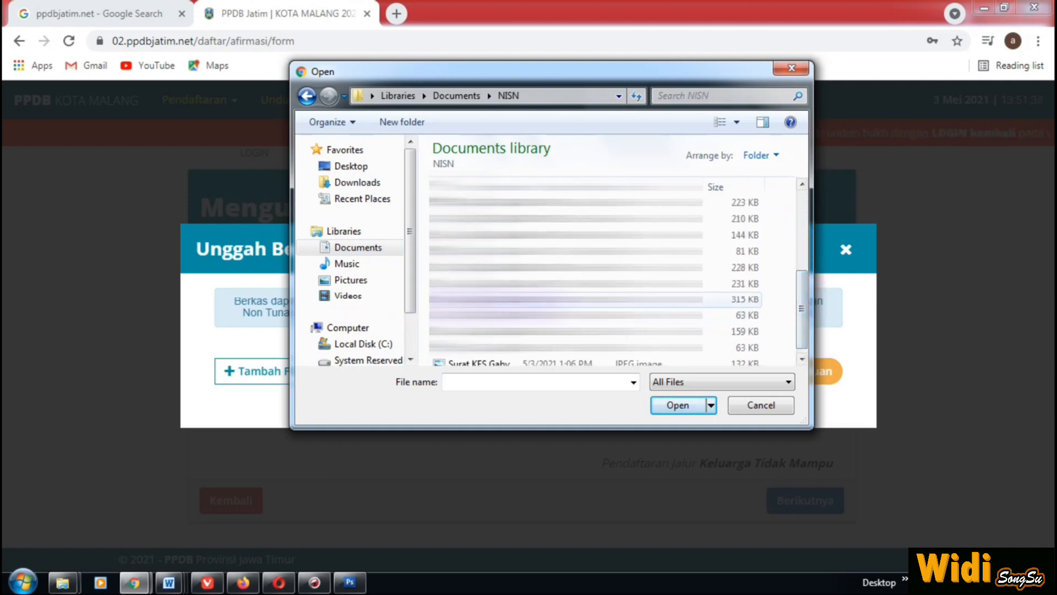
click(677, 402)
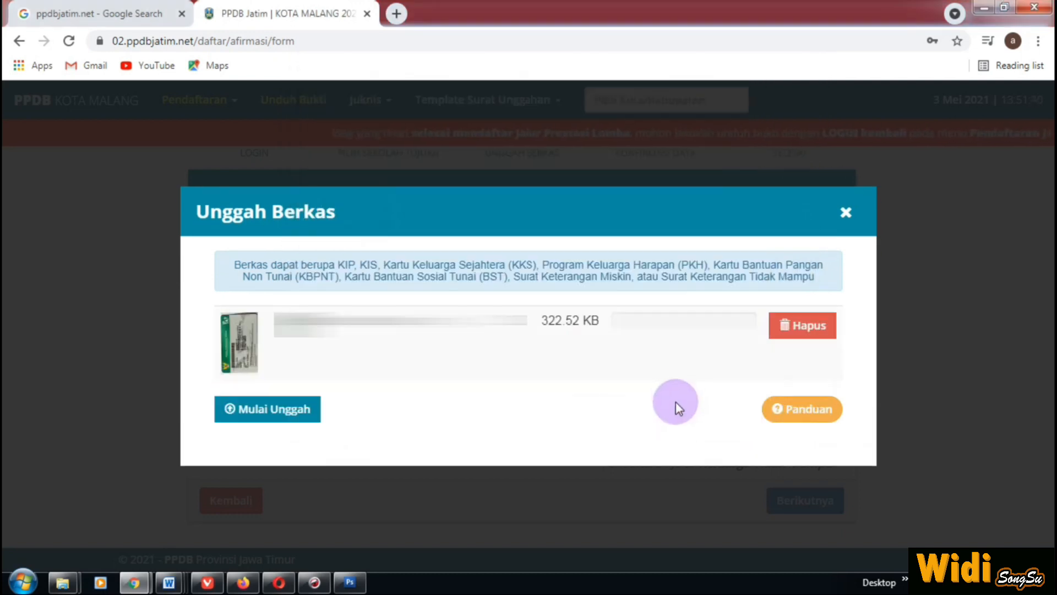
click(289, 411)
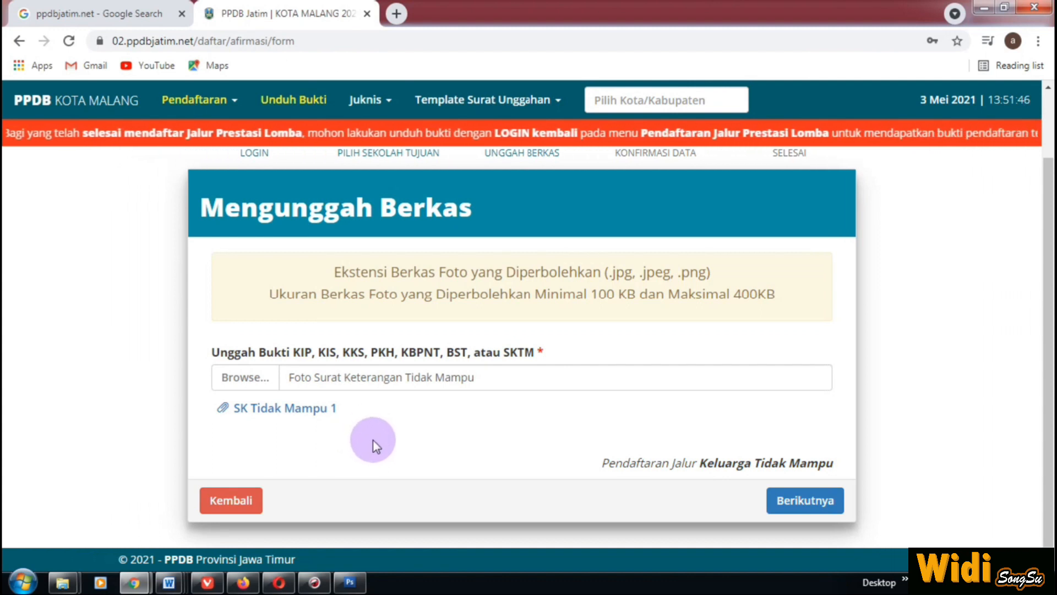
Step: Continue to the review step and look over the uploaded KIS card image
click(794, 501)
scroll(814, 412, down, 5)
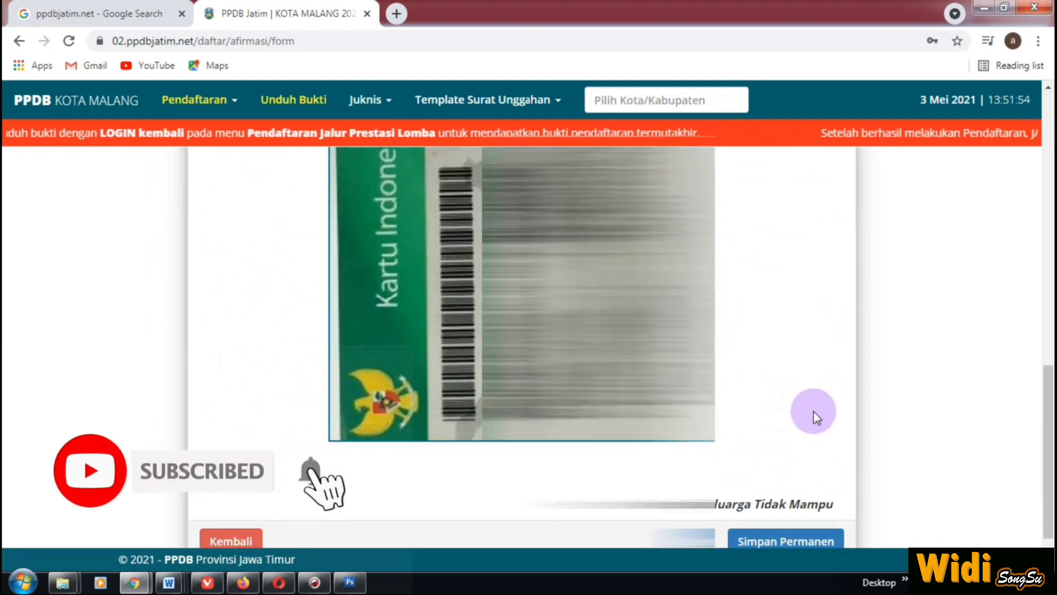
scroll(814, 412, up, 4)
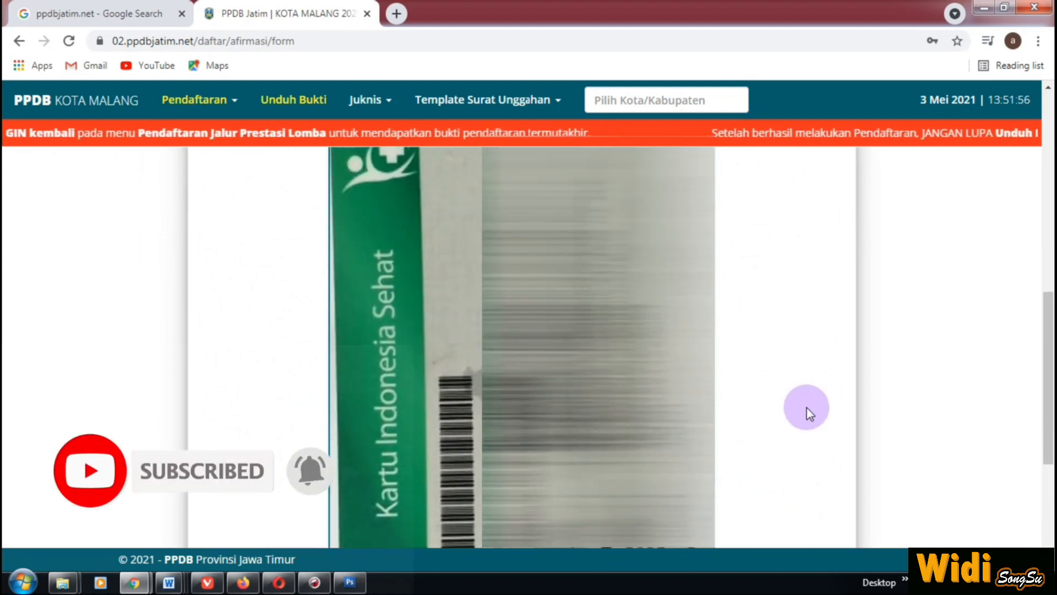
scroll(808, 409, up, 2)
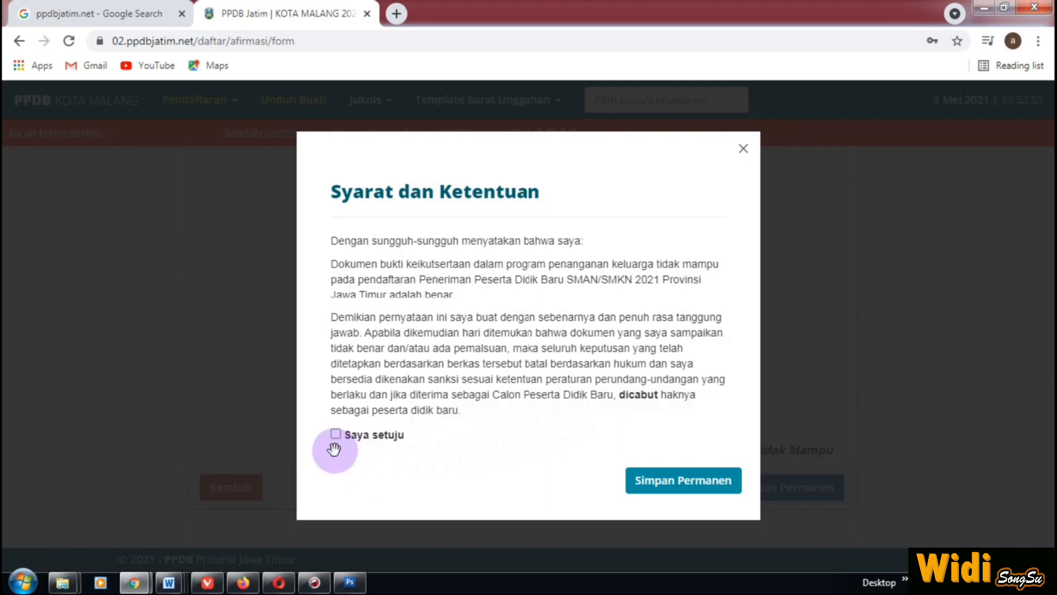
Step: Agree to Syarat dan Ketentuan and confirm Simpan Permanen in the Perhatian dialog
click(669, 485)
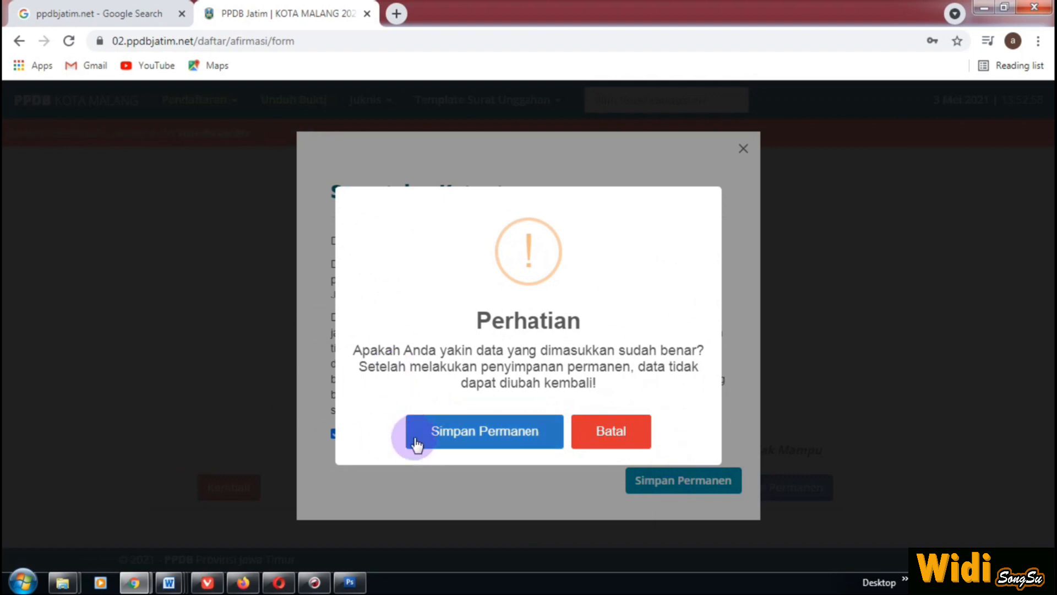
click(478, 437)
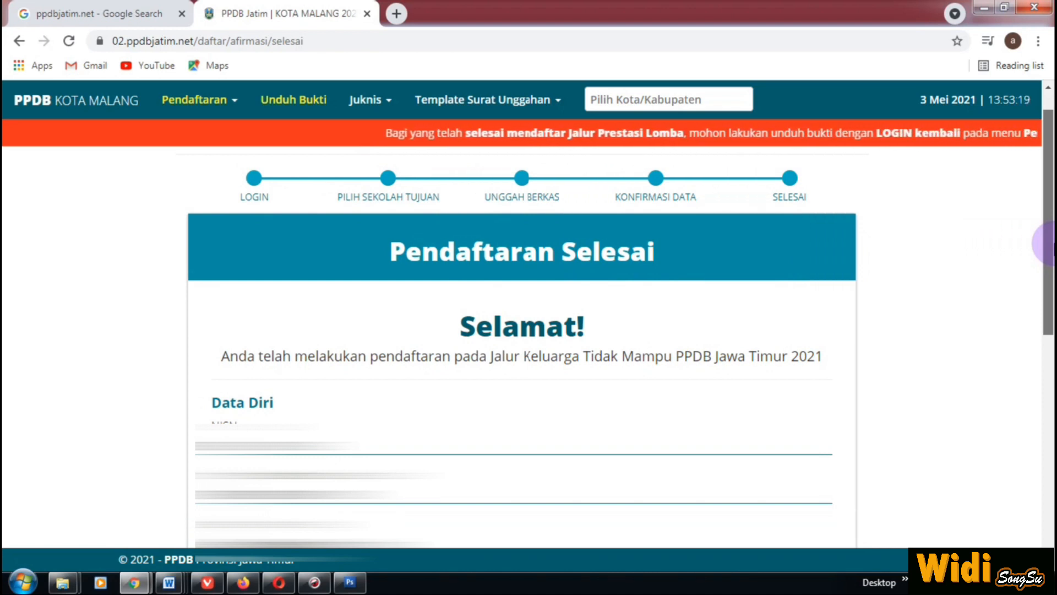
Step: Use Cetak Bukti on the Pendaftaran Selesai page to reach the Unduh Bukti login
drag(1052, 243, 1053, 251)
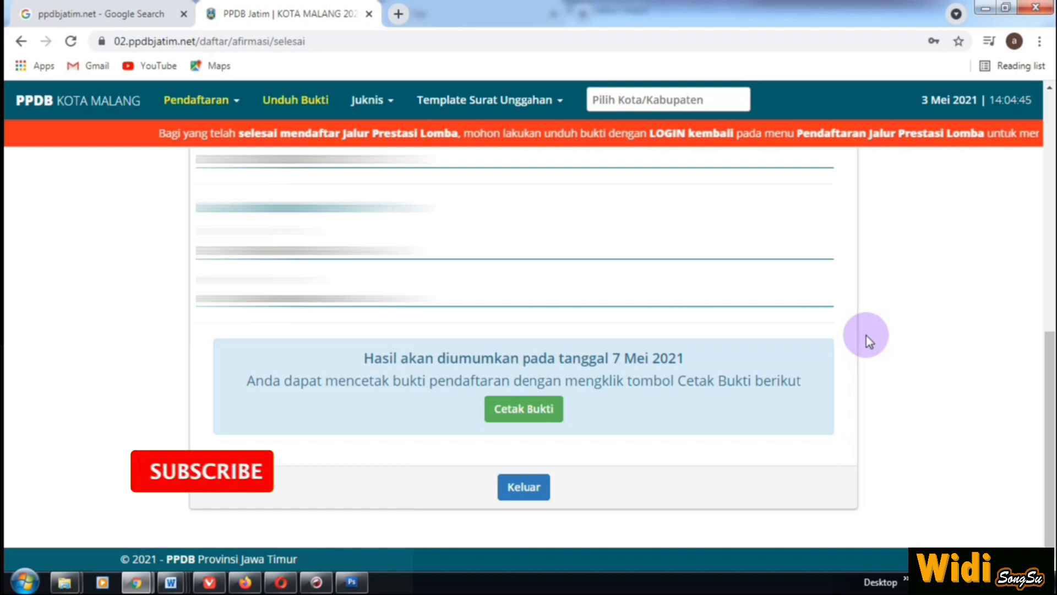
click(534, 411)
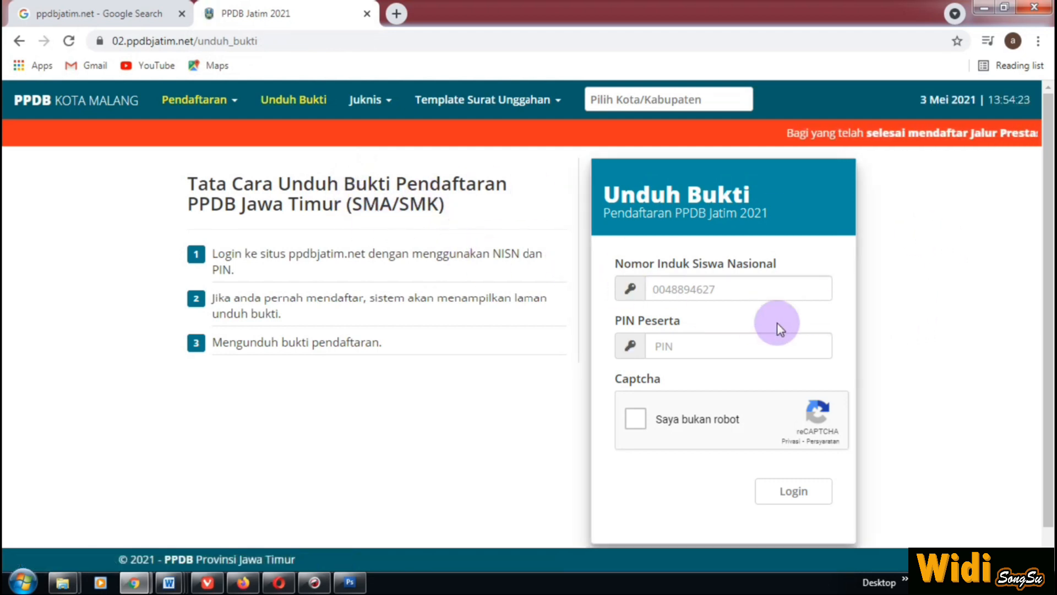
Step: Fill the NISN and PIN fields from the student's saved autofill login entry
click(763, 286)
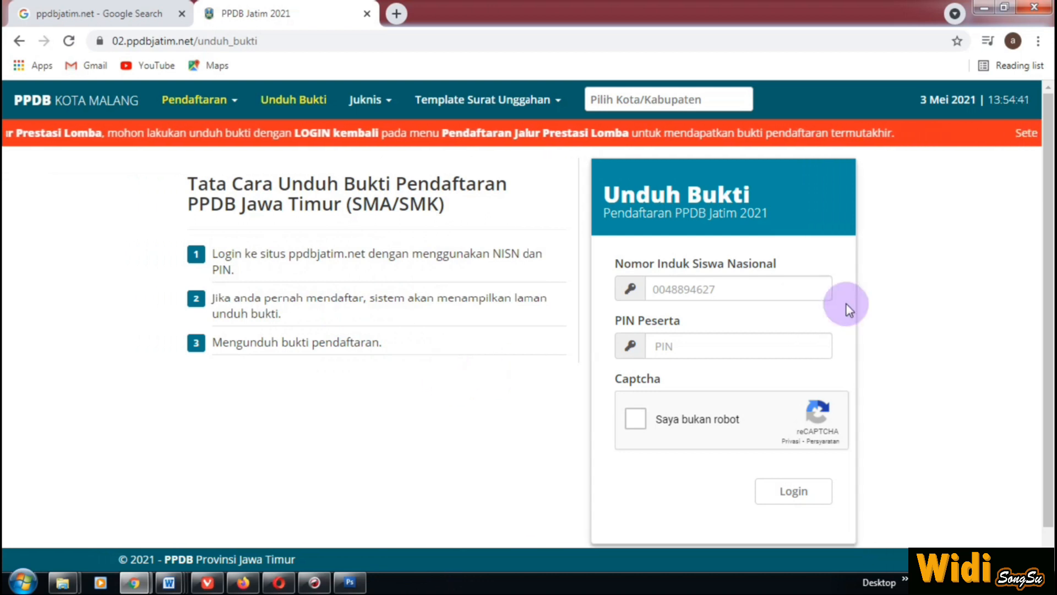
click(710, 285)
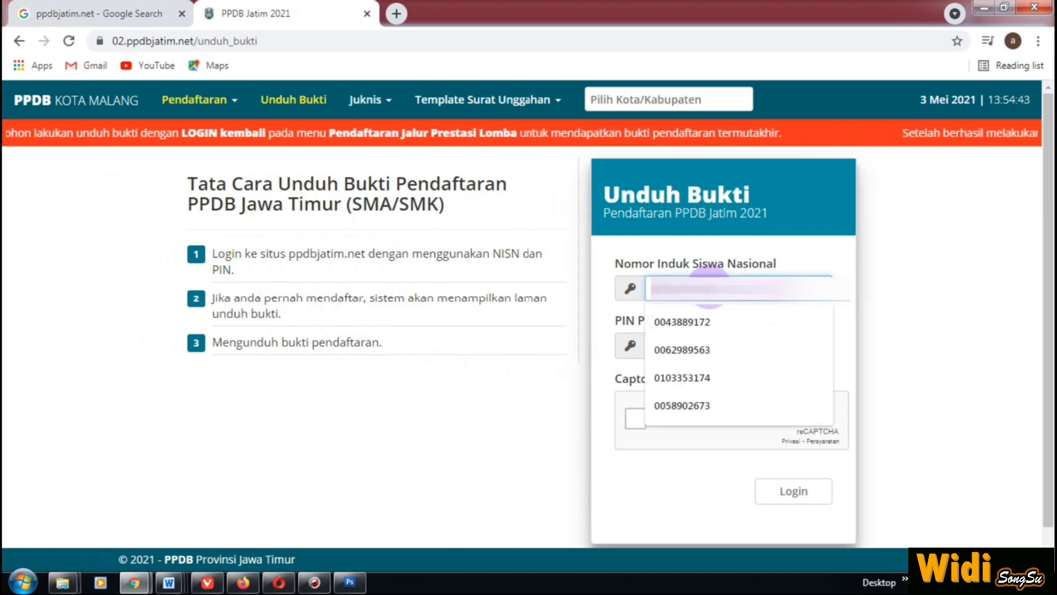
text(005)
key(Down)
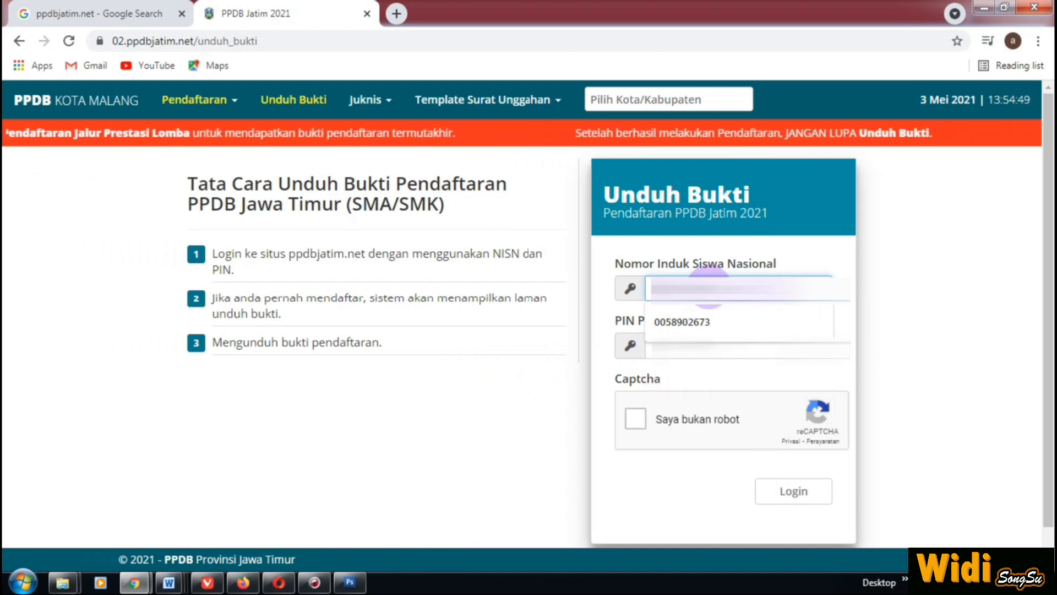
key(Return)
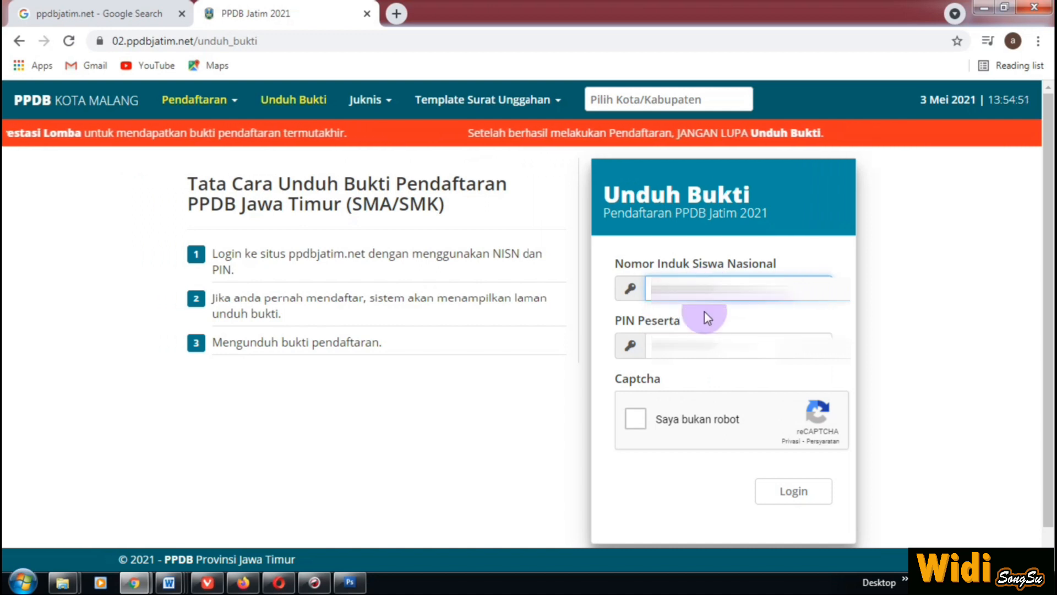
click(700, 346)
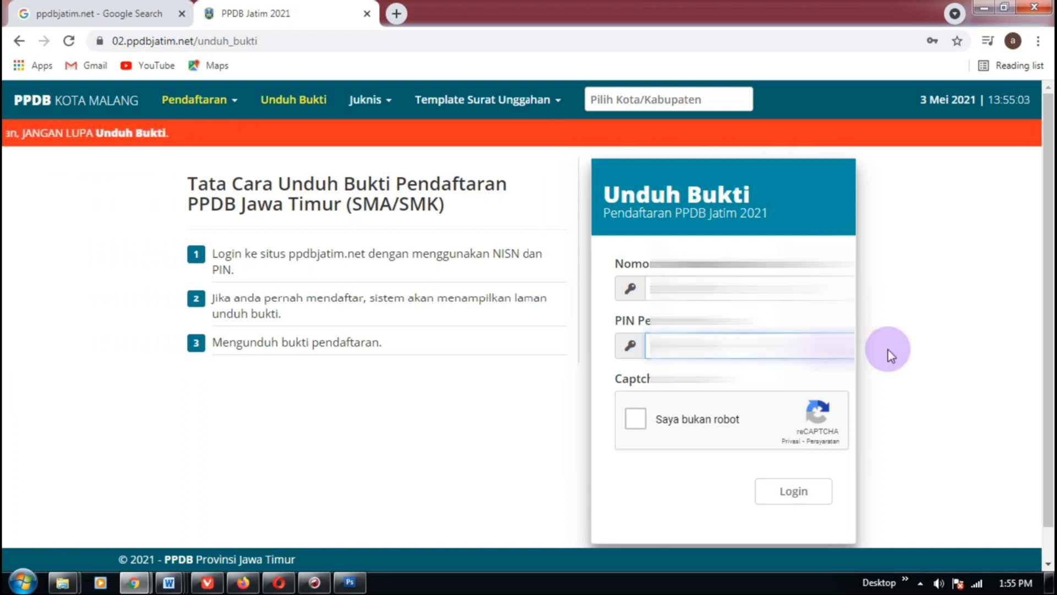
Step: Tick the reCAPTCHA box and log in to Unduh Bukti
scroll(1050, 348, down, 1)
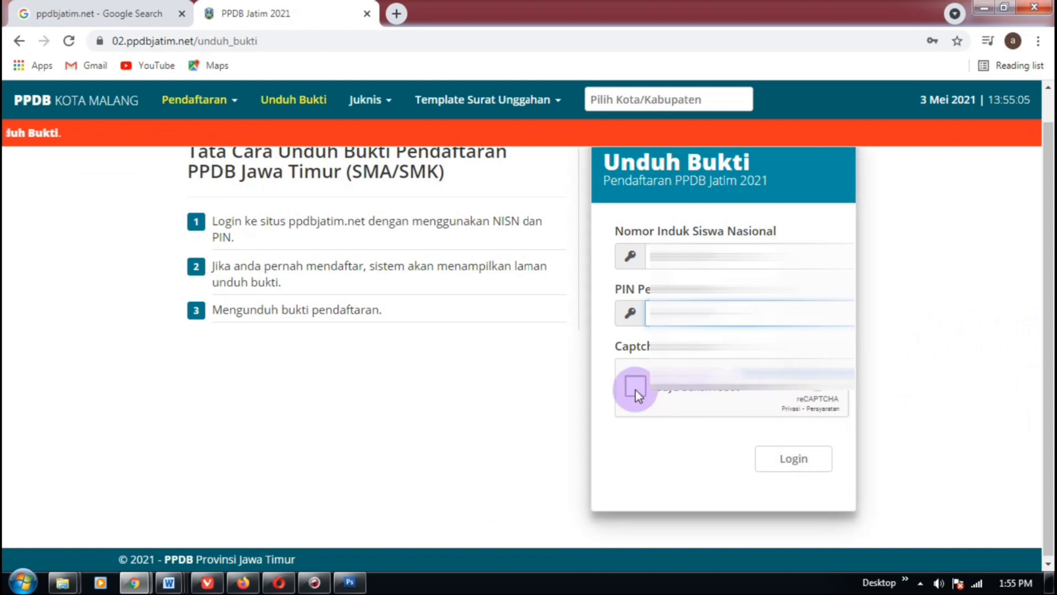
click(636, 390)
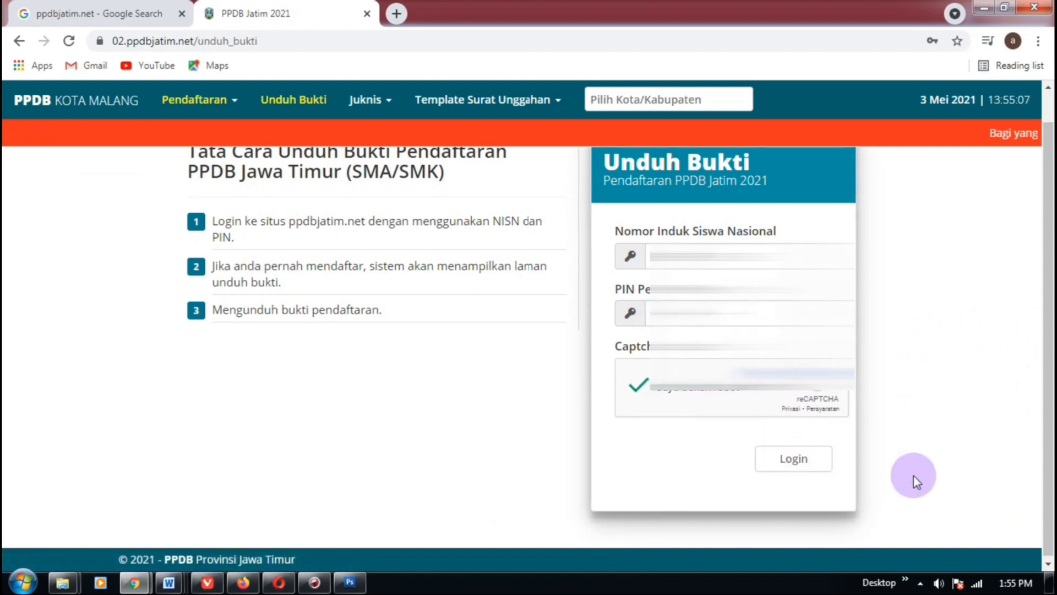
click(798, 458)
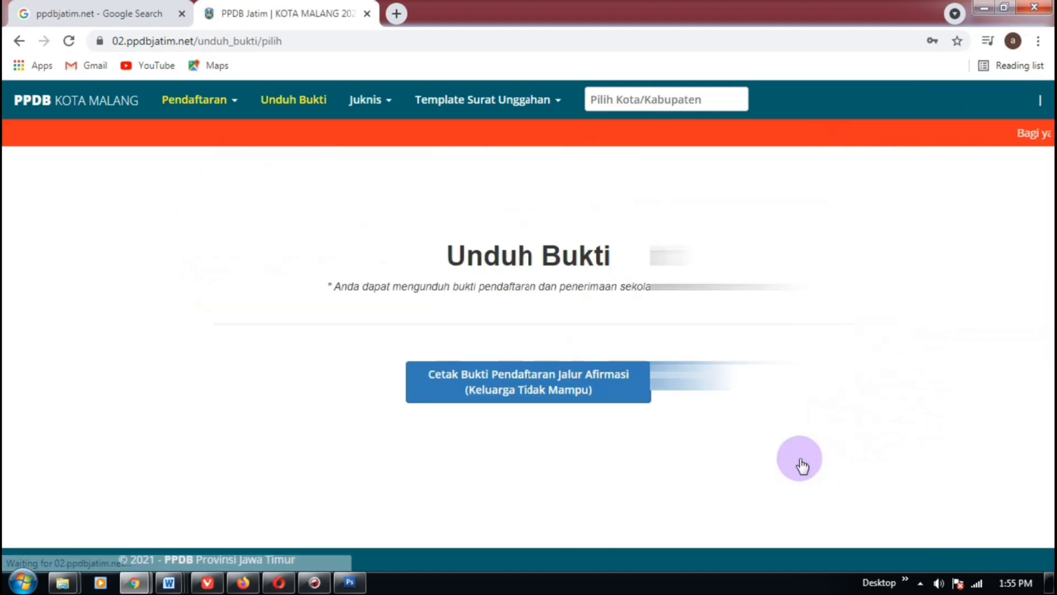